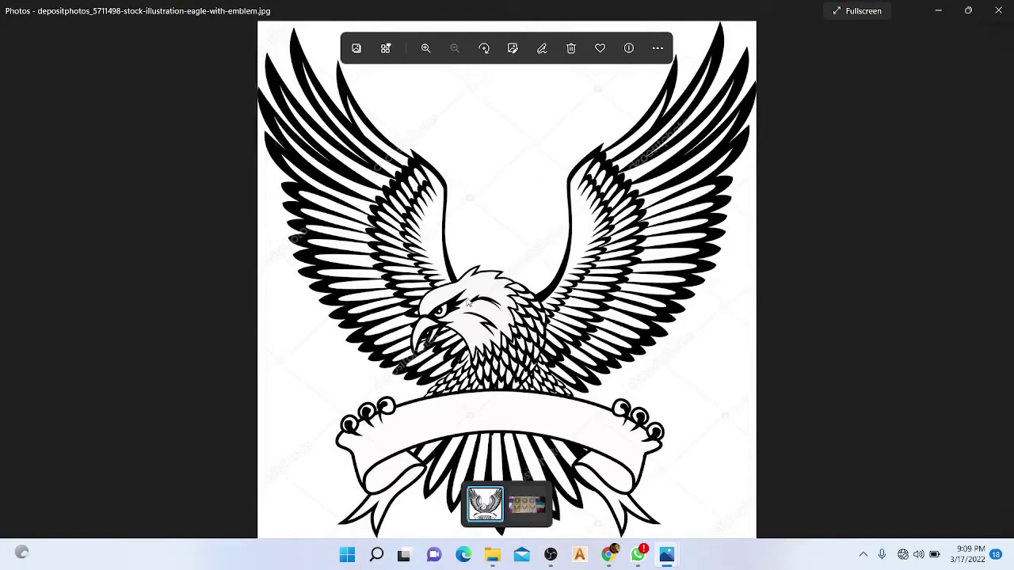
- Close the eagle picture and view the reference photo IMG_20220119_205448.jpg of the finished wooden panels from the class folder
click(996, 11)
double_click(499, 216)
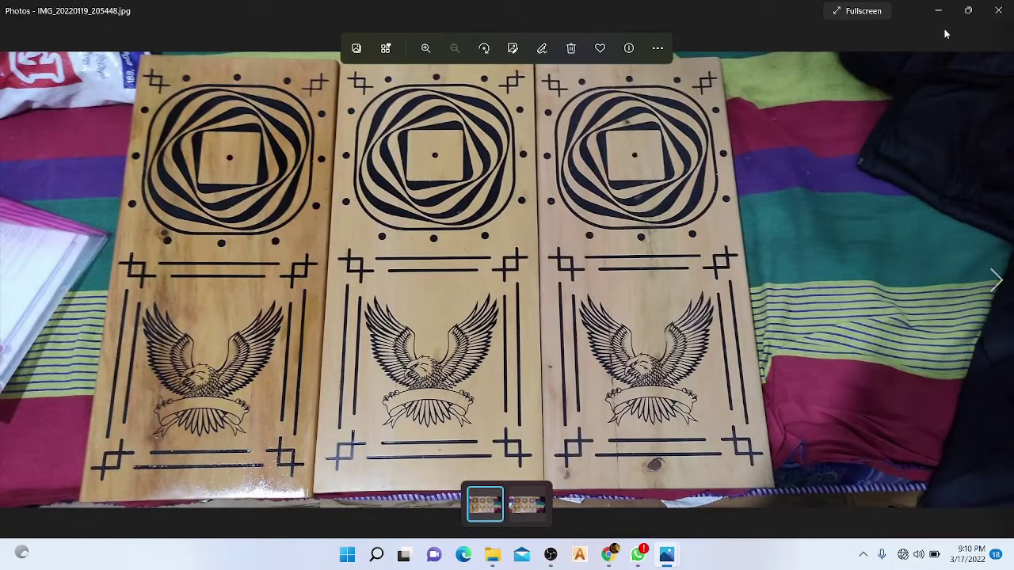
click(996, 12)
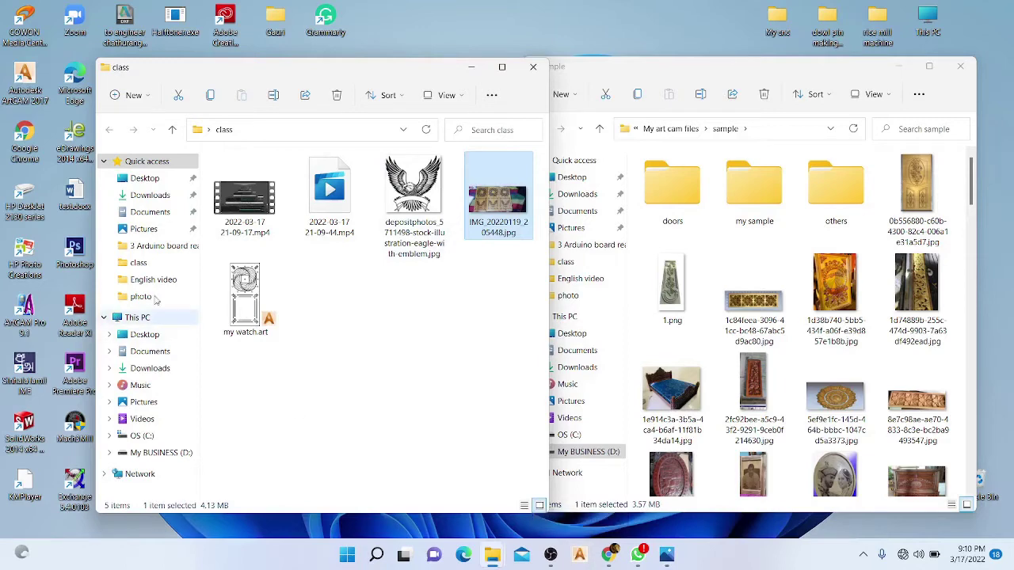
drag(363, 69, 509, 57)
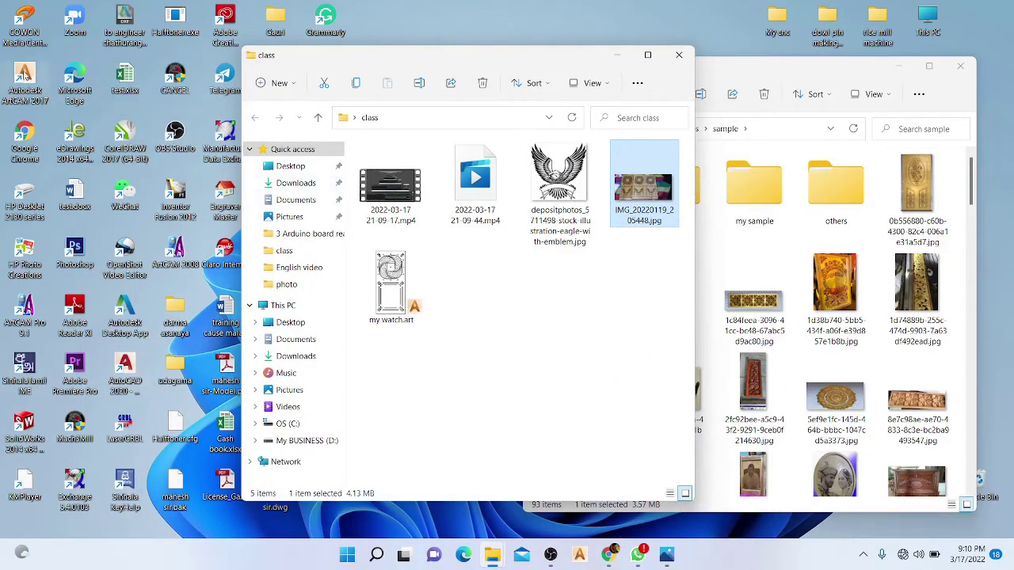
- Switch to Autodesk ArtCAM 2017 and create a new model from the eagle-with-emblem image in the Desktop class folder
click(24, 73)
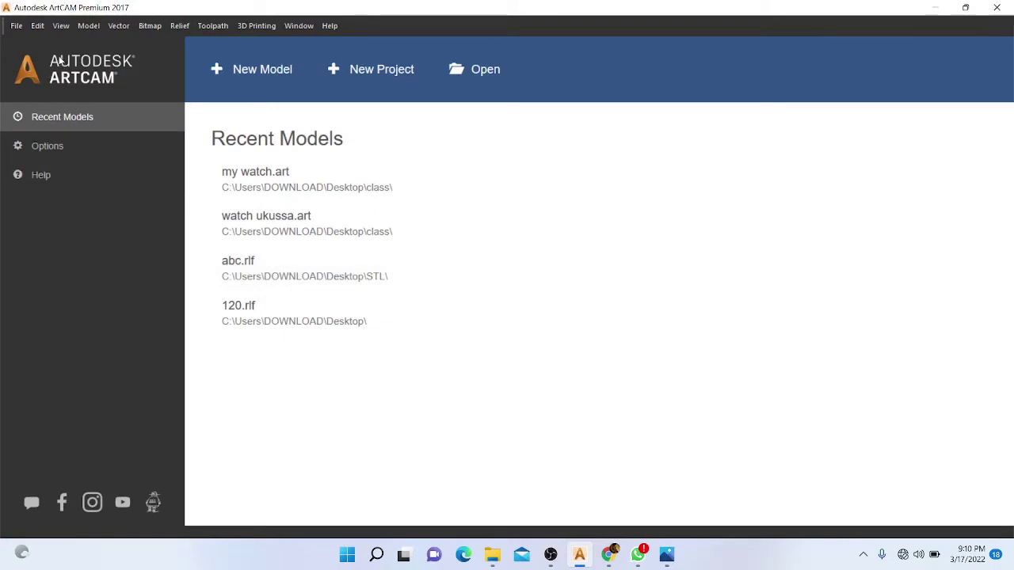
click(16, 26)
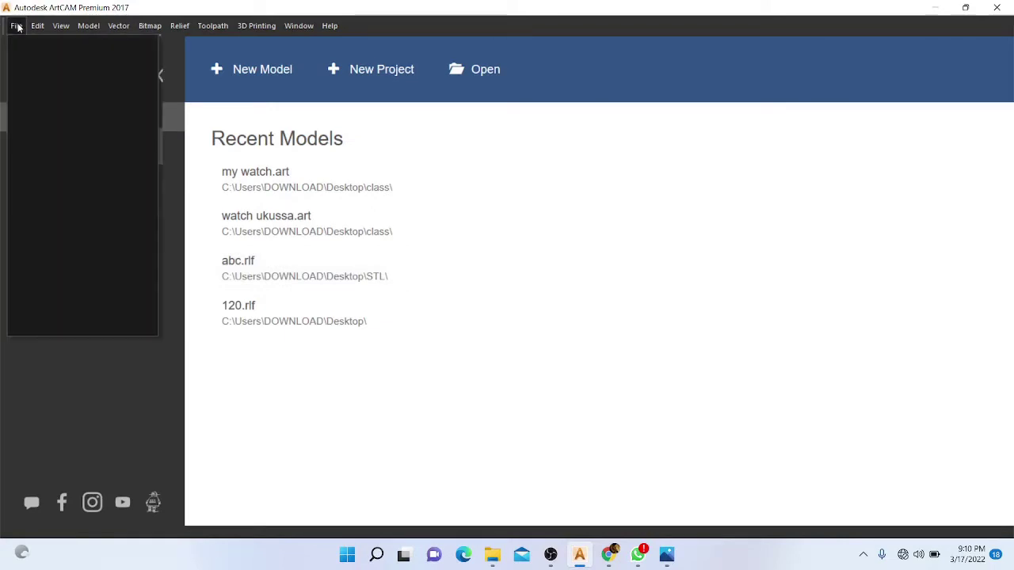
mouse_move(37, 46)
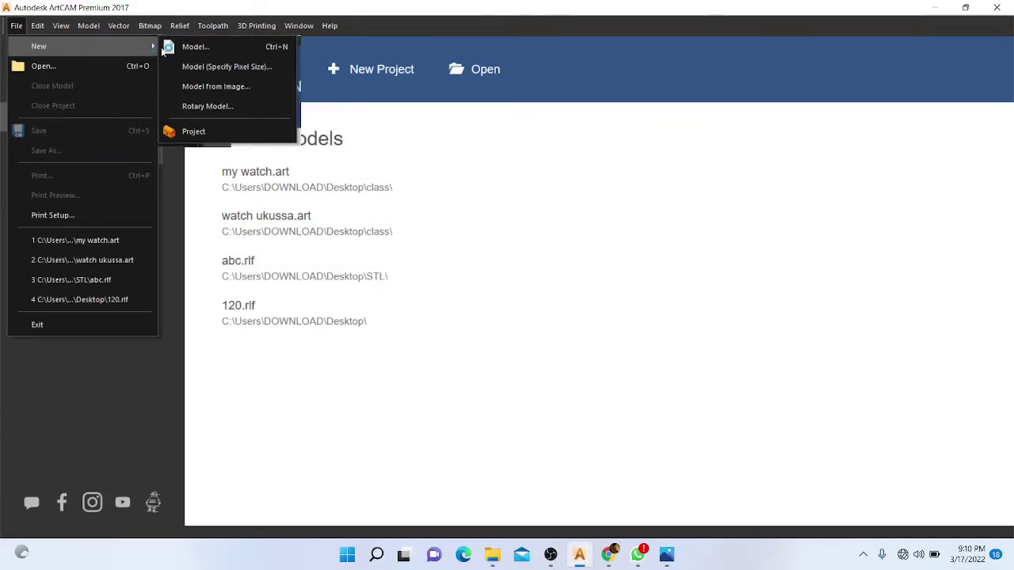
click(216, 87)
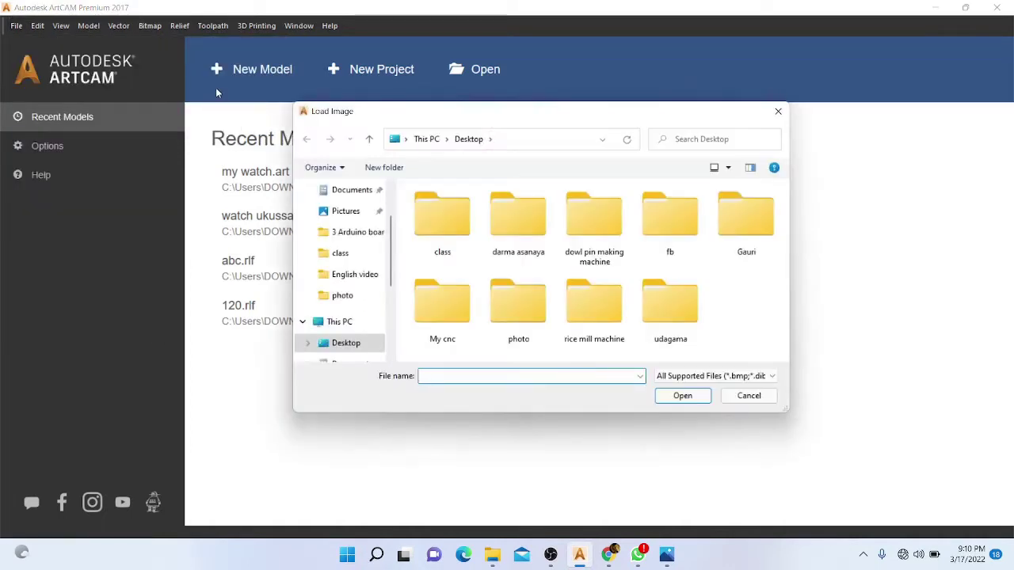
double_click(440, 220)
click(441, 229)
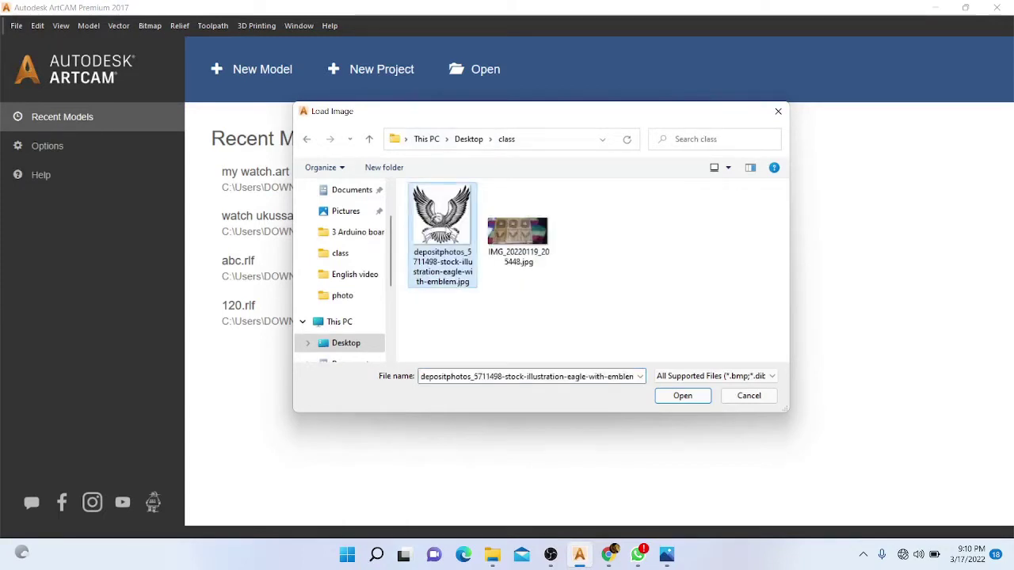
click(683, 395)
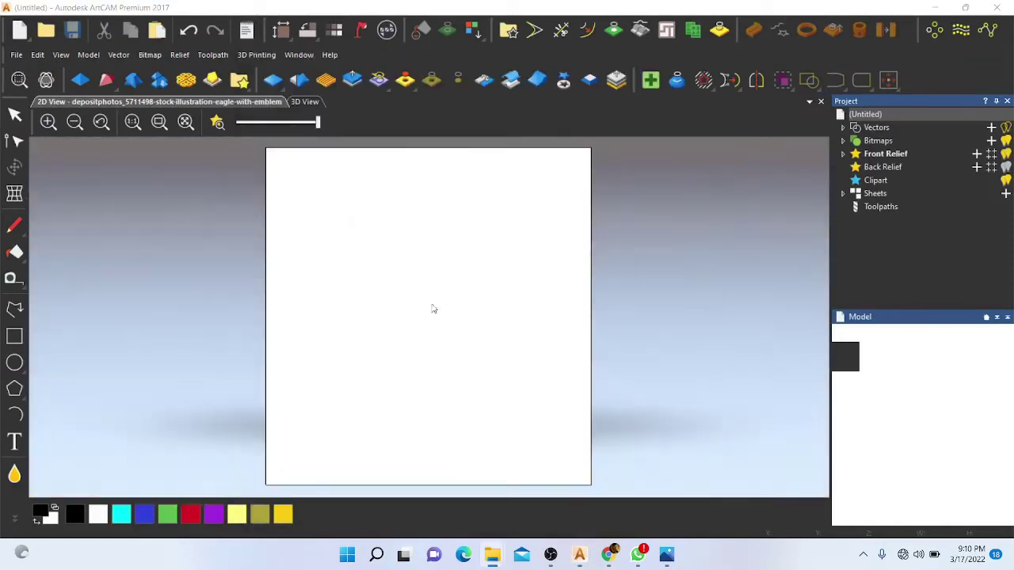
click(559, 345)
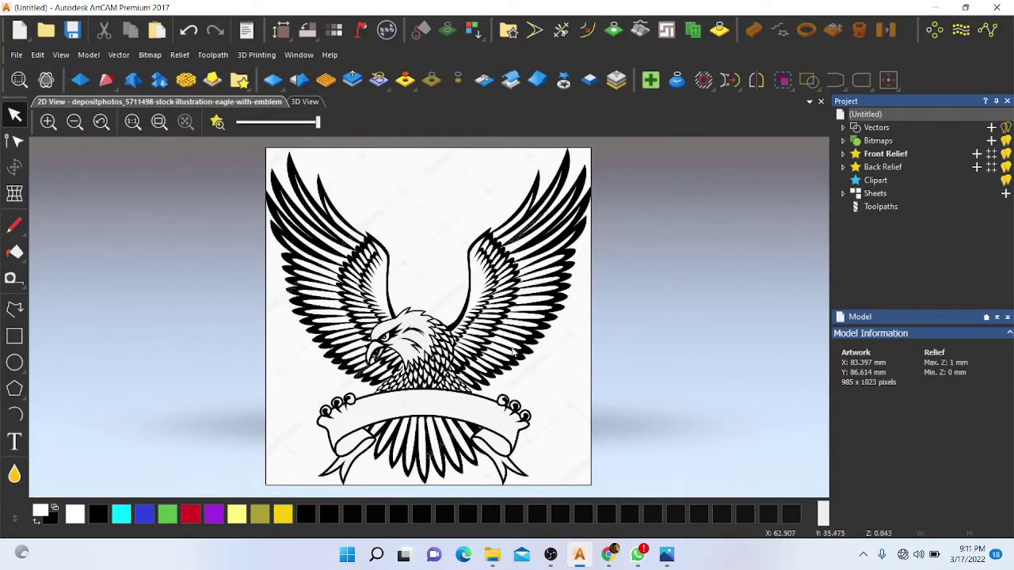
- Reduce the eagle image to a maximum of 2 colours for the Bitmap to Vector conversion
click(719, 30)
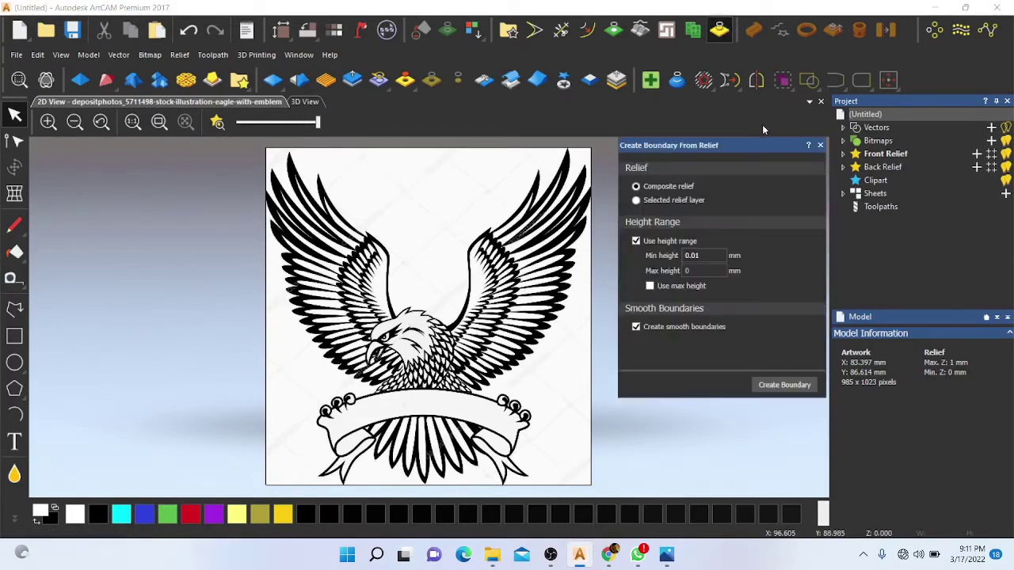
click(821, 145)
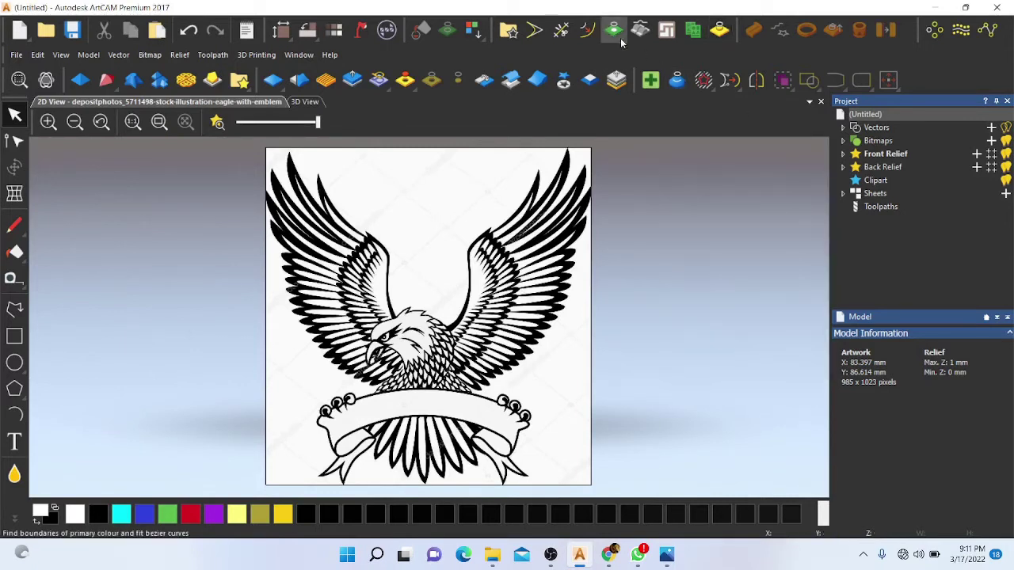
click(614, 32)
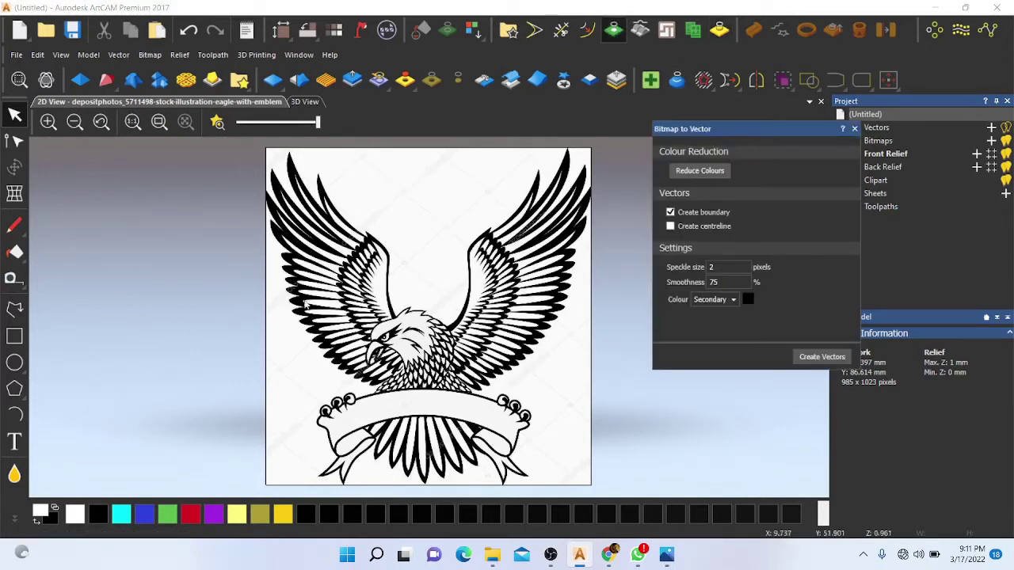
click(688, 172)
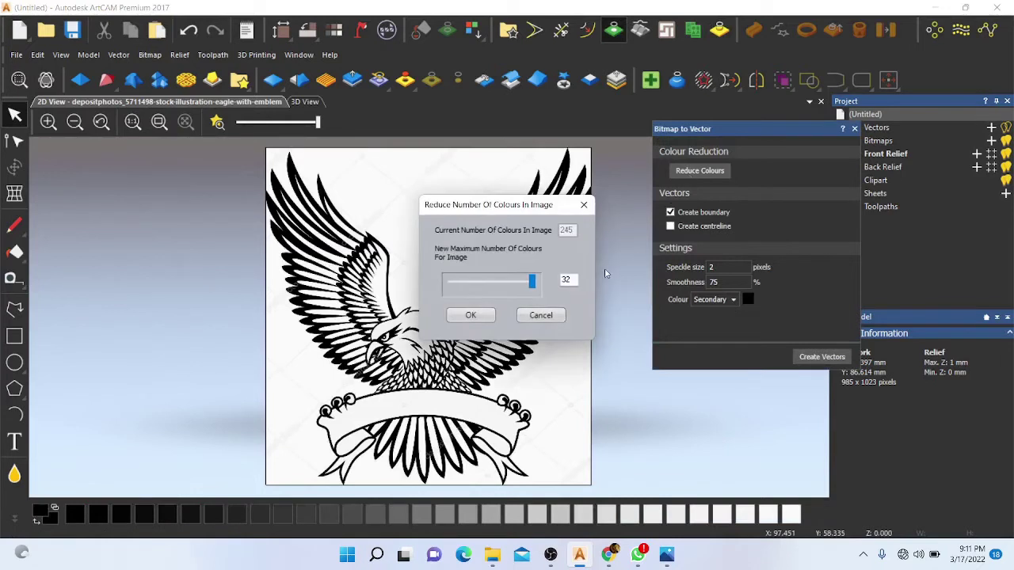
drag(524, 204, 767, 215)
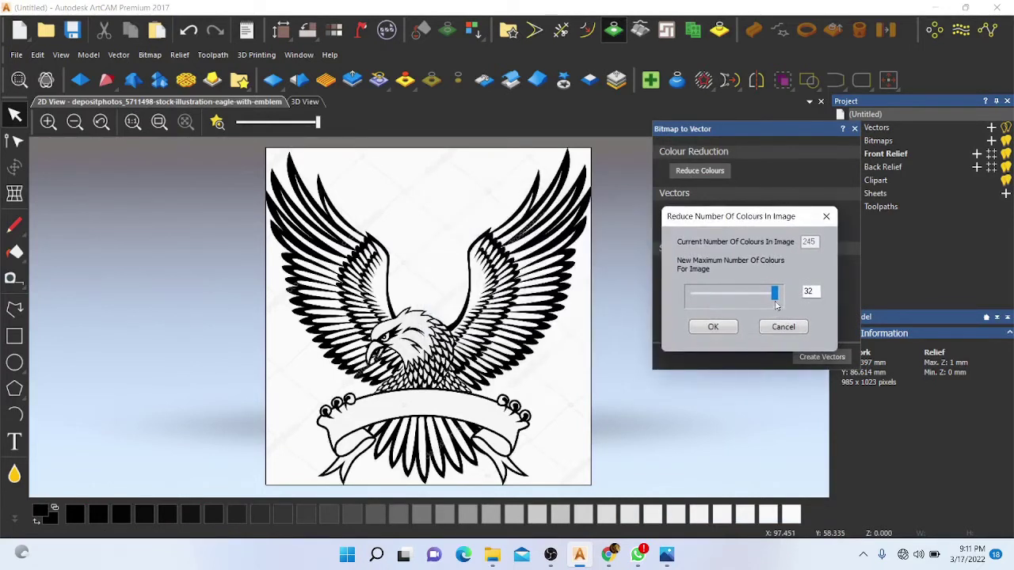
drag(774, 294, 689, 295)
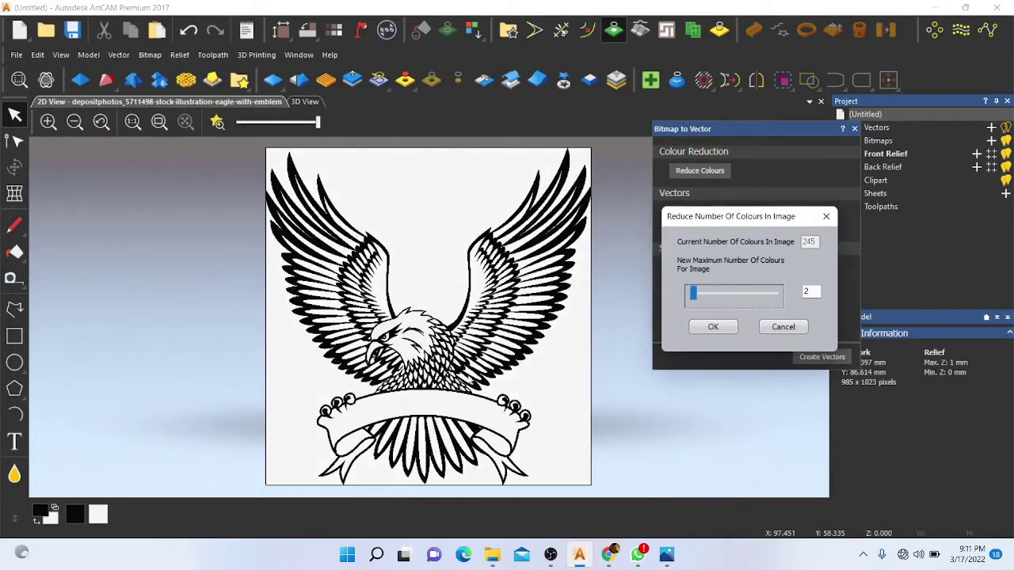
click(714, 327)
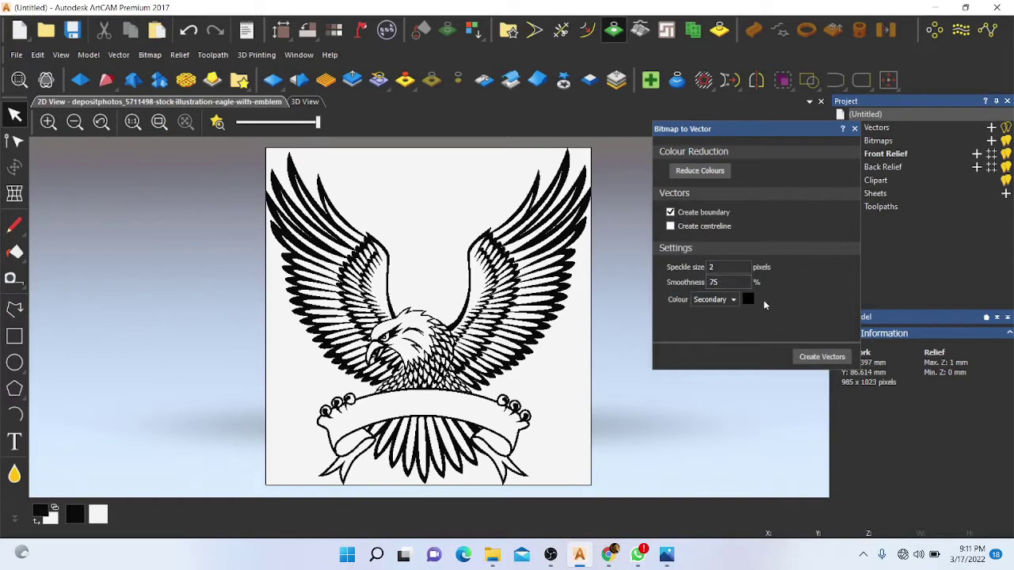
- Create boundary vectors from the two-colour eagle bitmap and move them about 92 mm to the left, beside the bitmap
click(821, 357)
scroll(475, 304, down, 5)
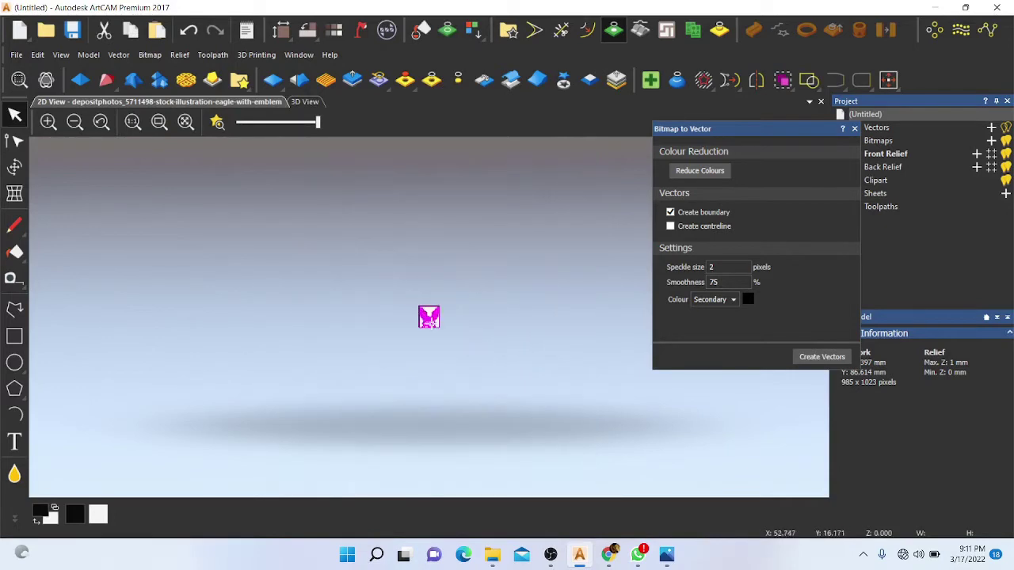
scroll(427, 323, up, 5)
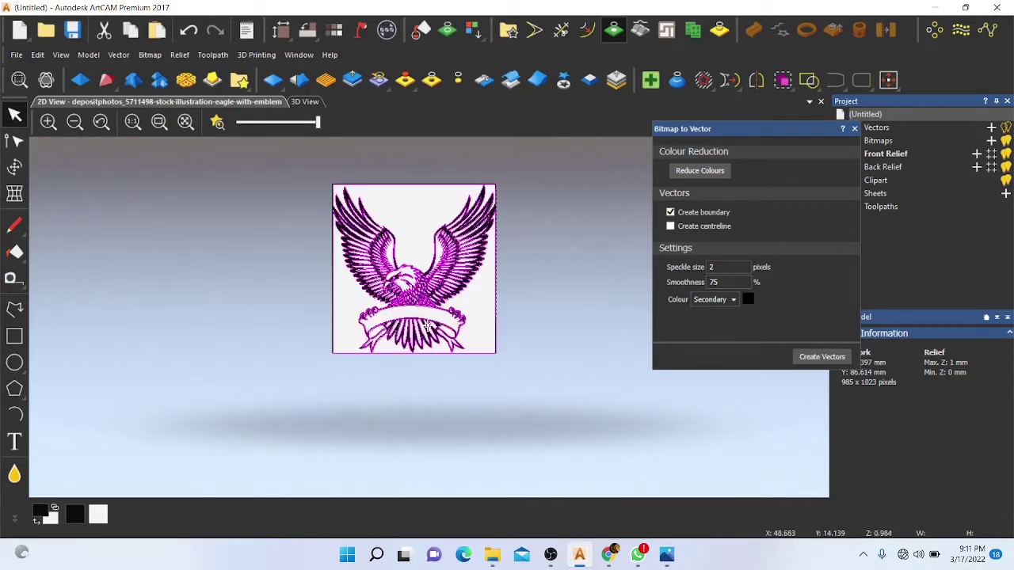
click(14, 168)
drag(395, 288, 215, 282)
- Examine the traced eagle outlines up close around the wings, head and chest feathers, and deselect them
scroll(198, 281, up, 4)
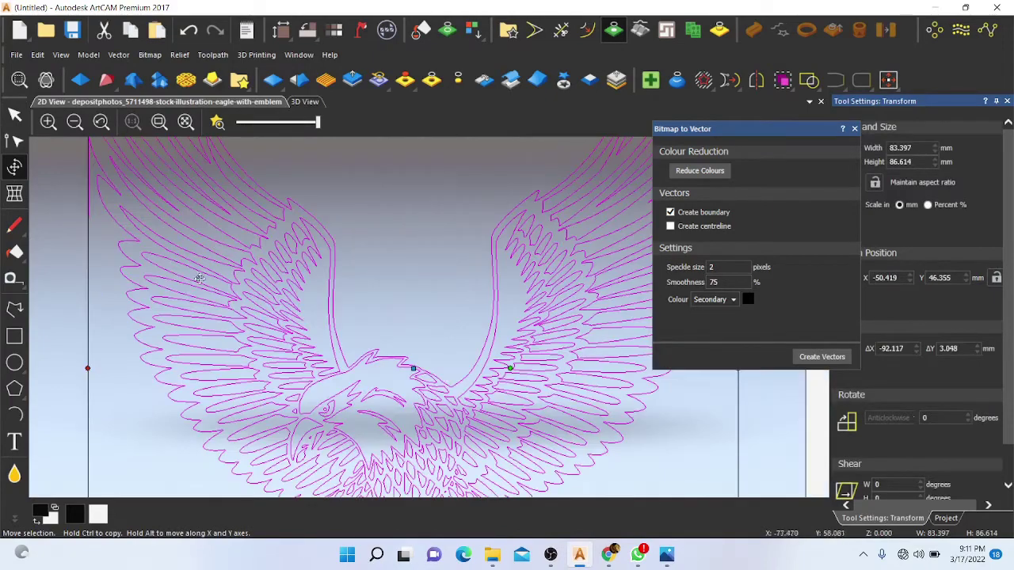
scroll(199, 278, down, 4)
scroll(328, 301, up, 5)
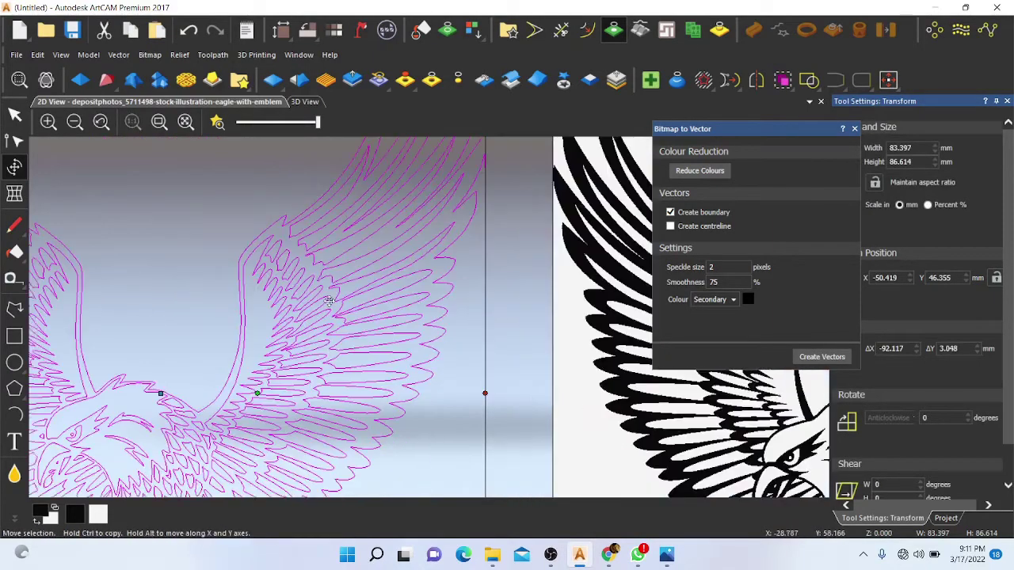
scroll(329, 301, down, 3)
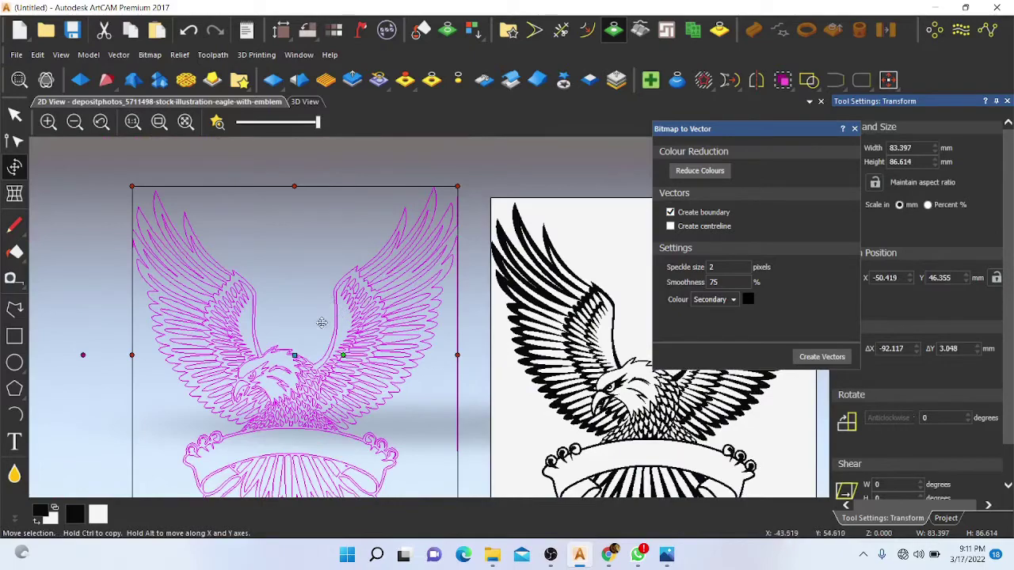
scroll(261, 400, up, 5)
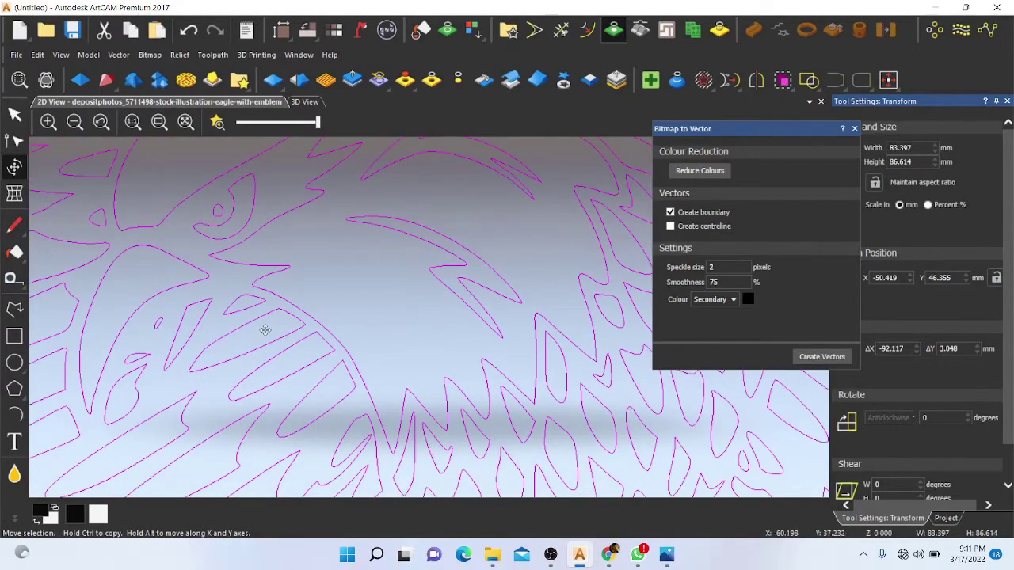
scroll(285, 324, down, 3)
scroll(456, 355, up, 4)
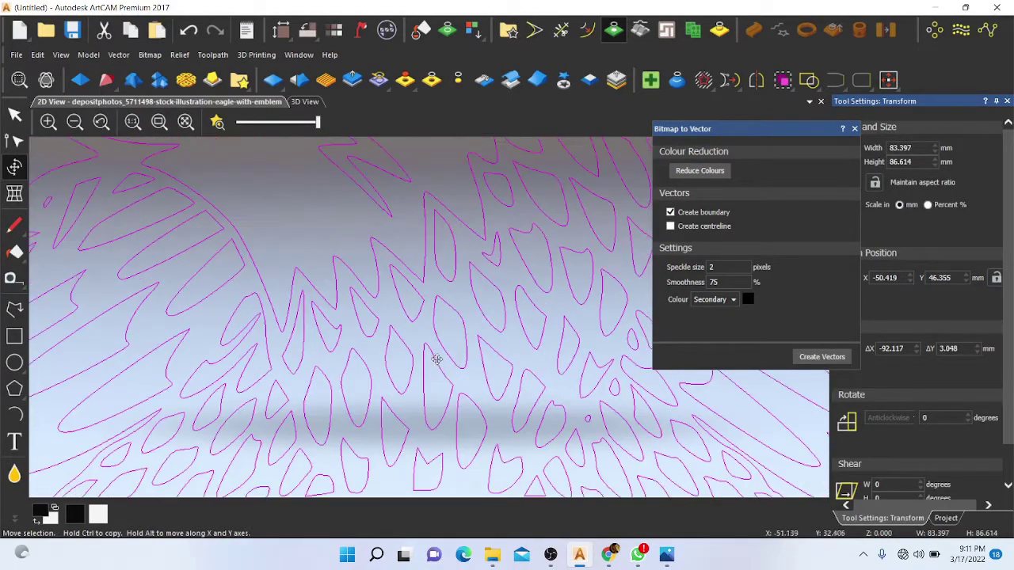
scroll(436, 359, down, 4)
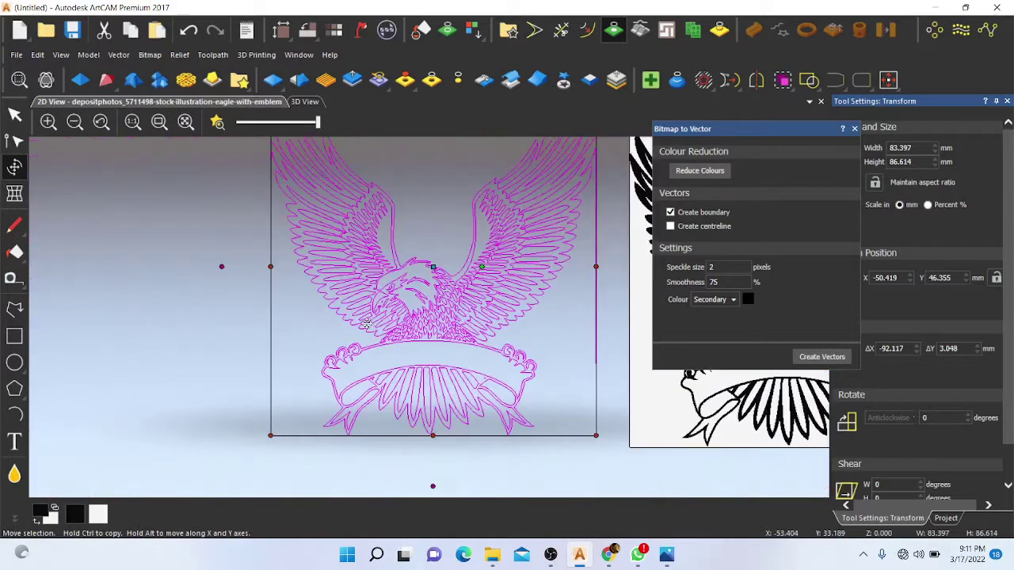
scroll(420, 320, down, 2)
scroll(418, 304, down, 2)
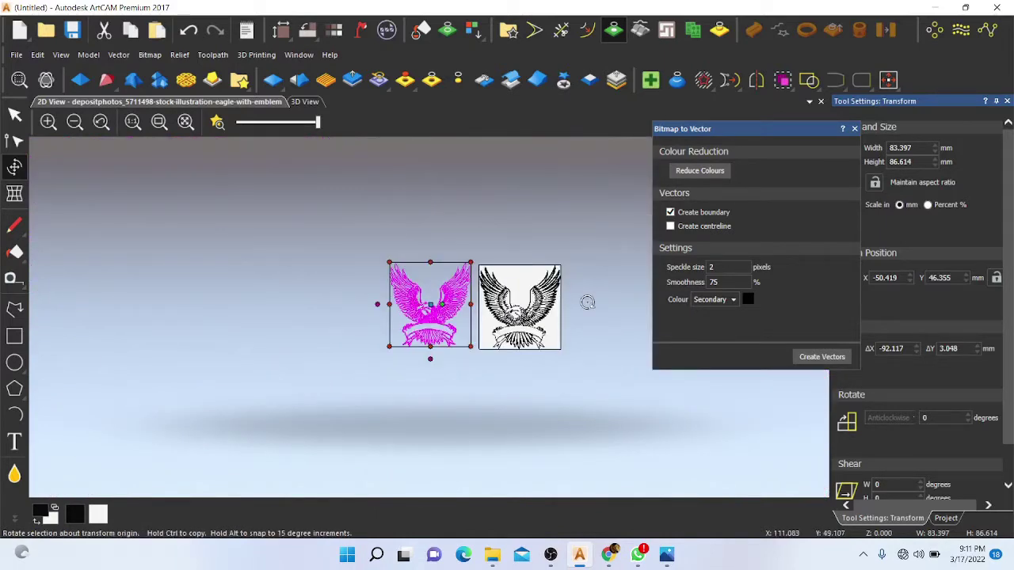
key(Escape)
- Create a second set of boundary vectors with speckle size 5 pixels and smoothness 80 %, and place it left of the first set
scroll(543, 308, up, 5)
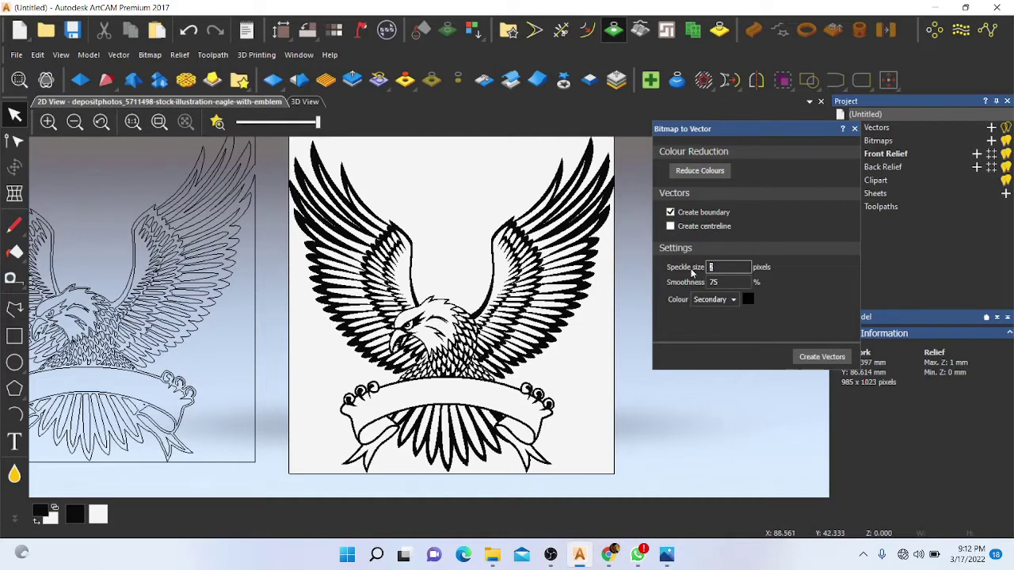
click(716, 269)
double_click(725, 281)
click(809, 356)
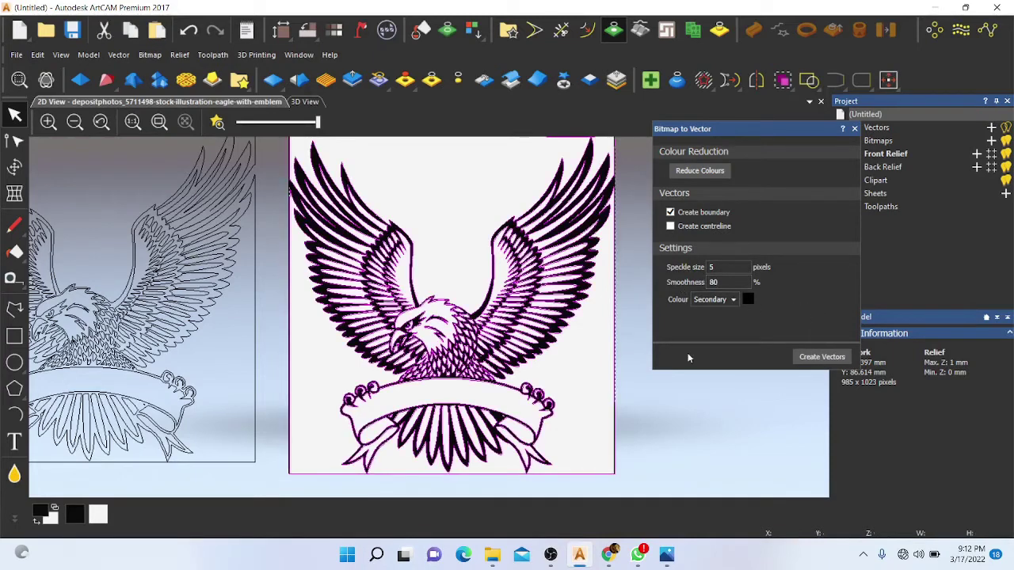
scroll(577, 328, down, 3)
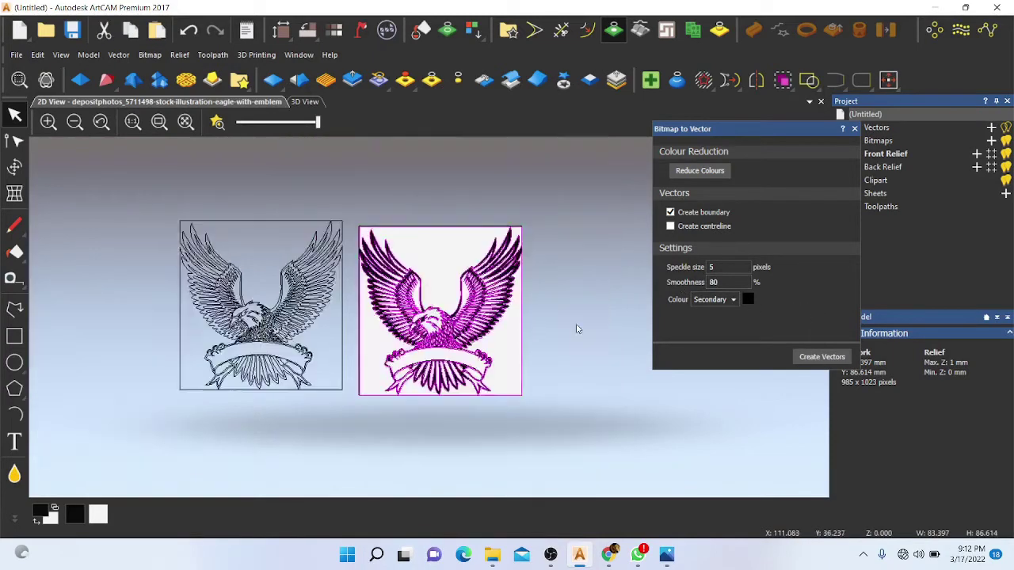
click(14, 167)
drag(442, 337, 265, 329)
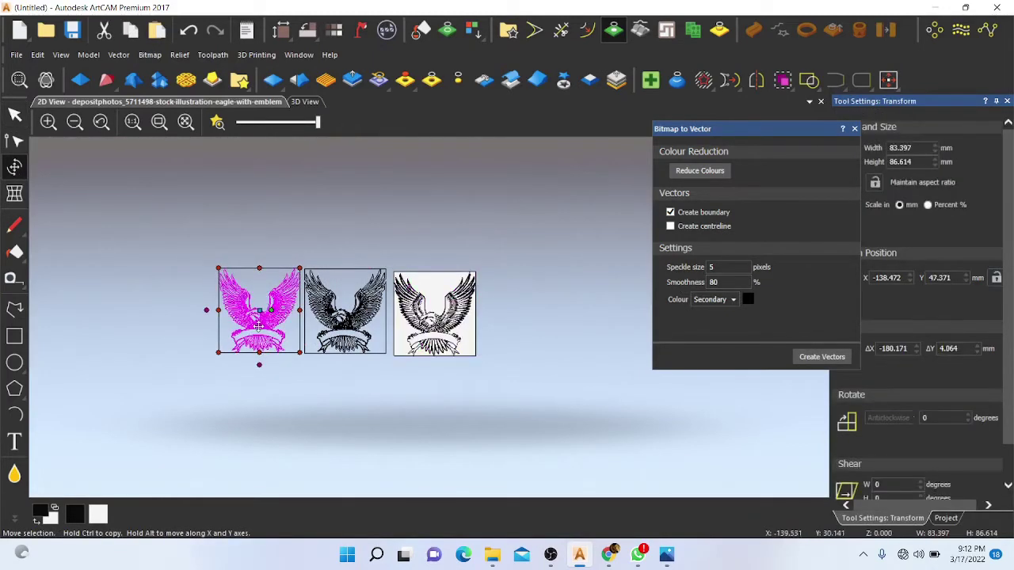
- Compare the two traced eagles and delete the leftmost one with its border
scroll(254, 326, up, 5)
scroll(250, 288, down, 5)
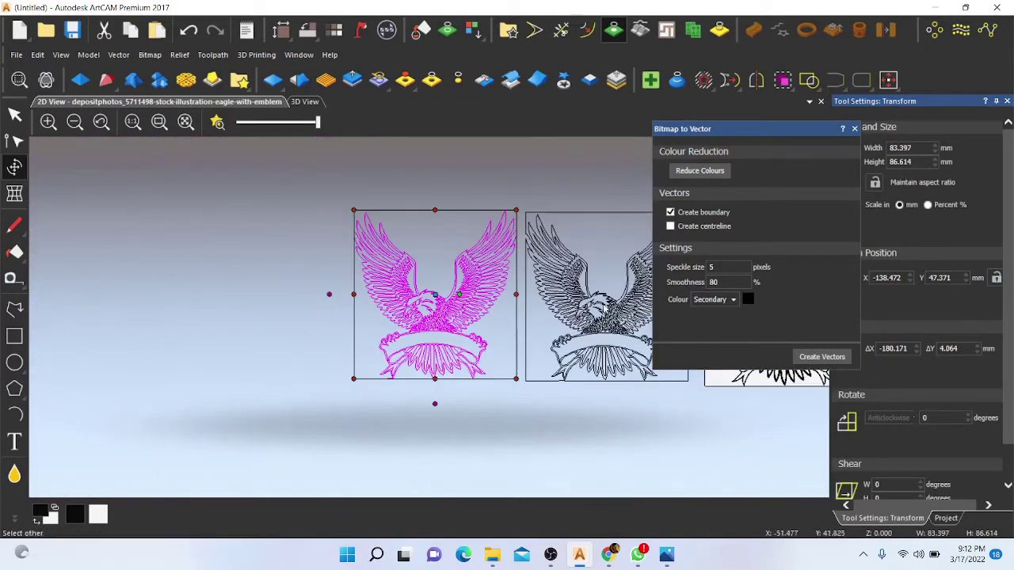
scroll(482, 309, down, 3)
click(538, 389)
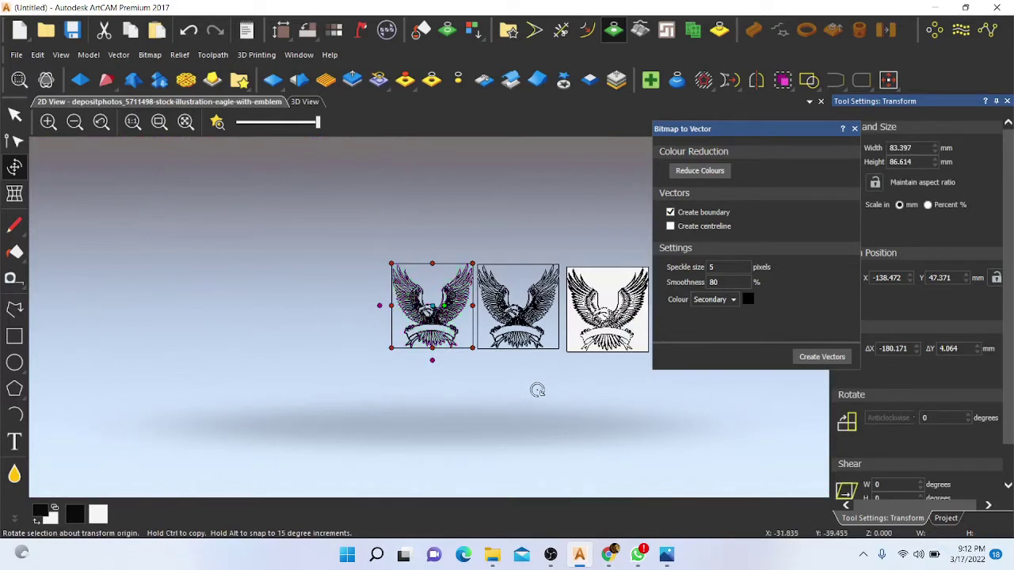
click(714, 269)
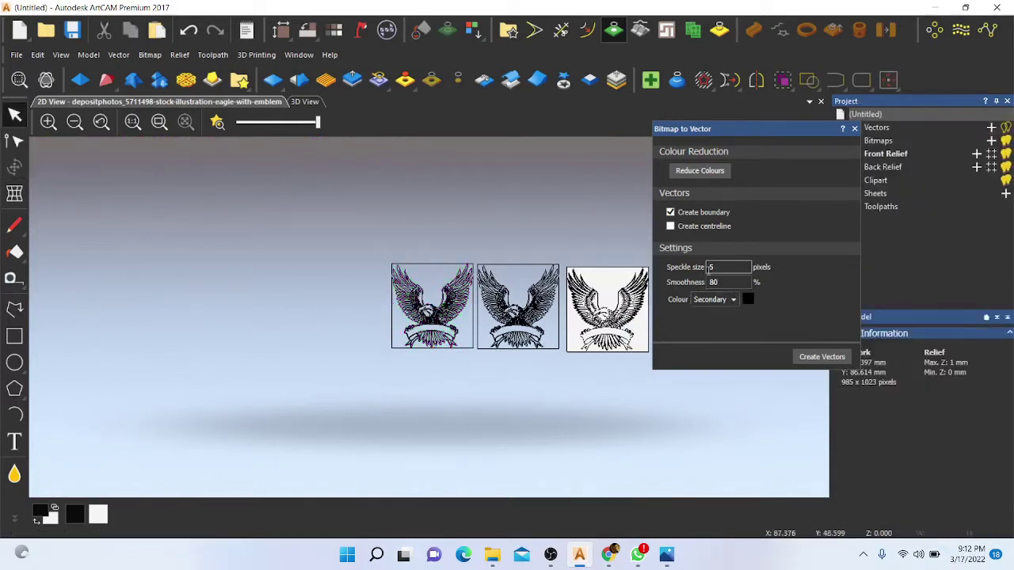
click(715, 281)
scroll(542, 314, up, 2)
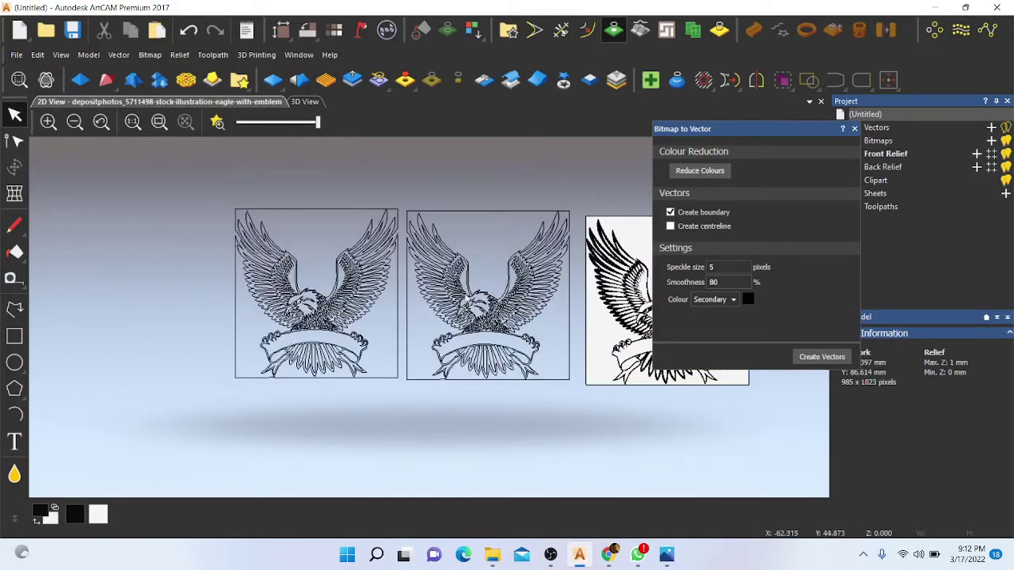
drag(401, 198, 136, 400)
key(Delete)
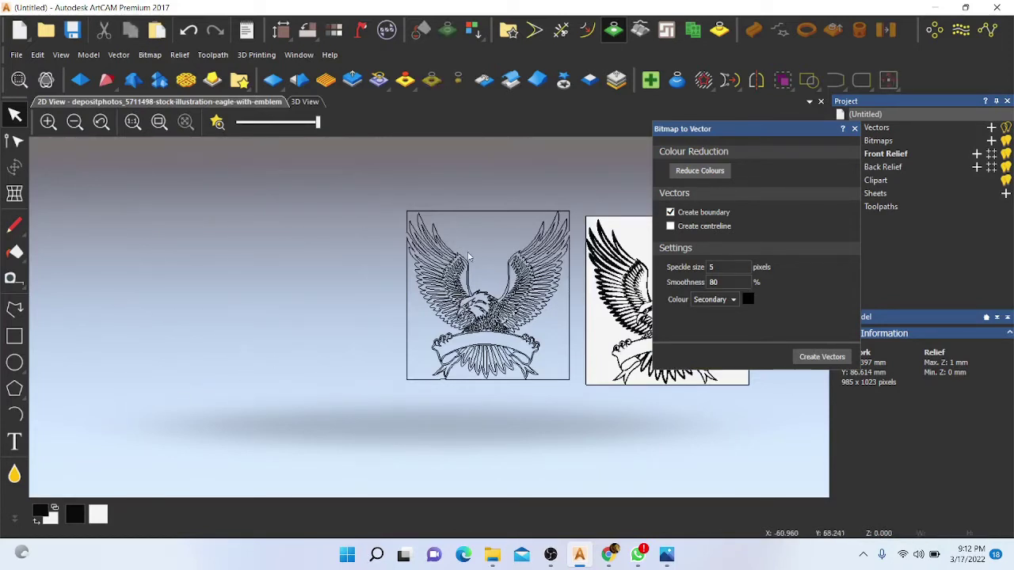
- Export the traced eagle and its border as a DXF (AutoCAD) file named 111 in the Desktop's class folder
scroll(439, 263, down, 2)
scroll(494, 292, up, 2)
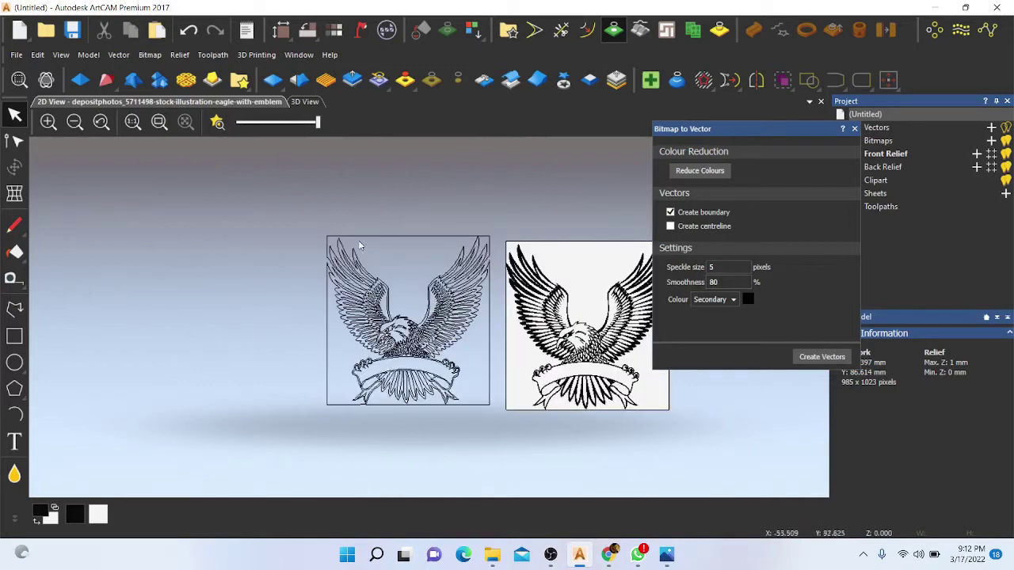
drag(278, 205, 542, 476)
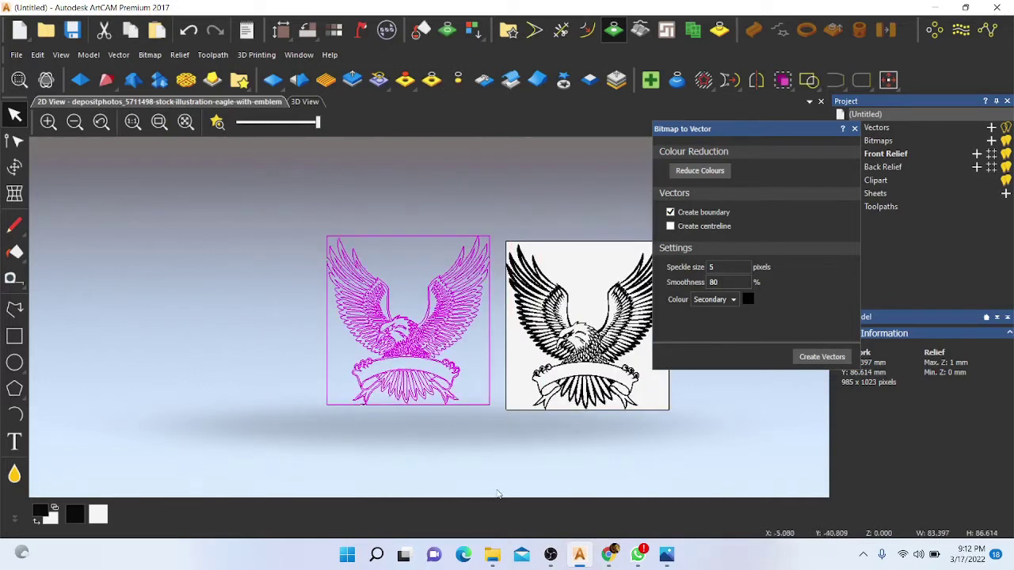
click(117, 57)
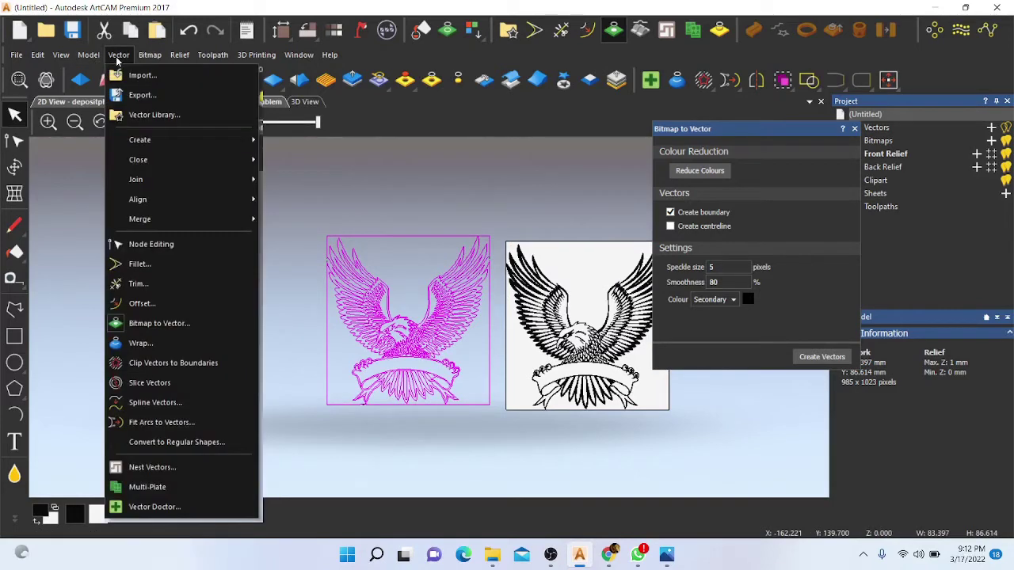
click(143, 95)
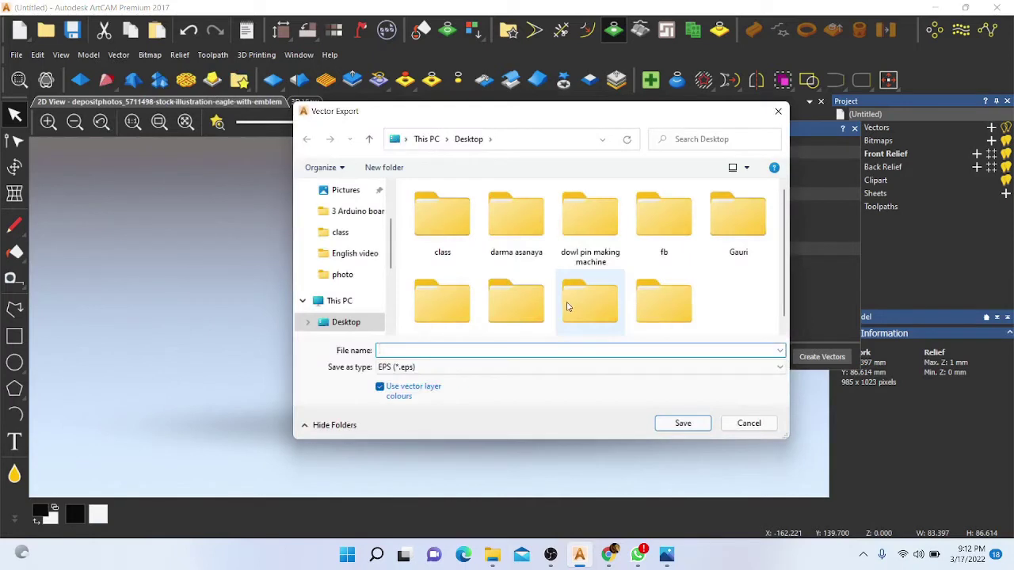
click(781, 369)
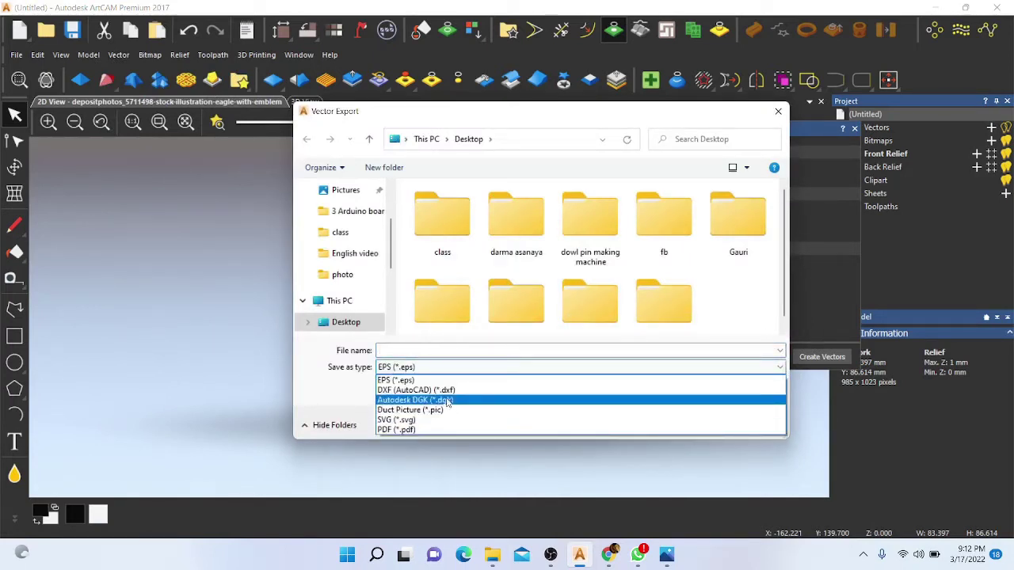
click(446, 390)
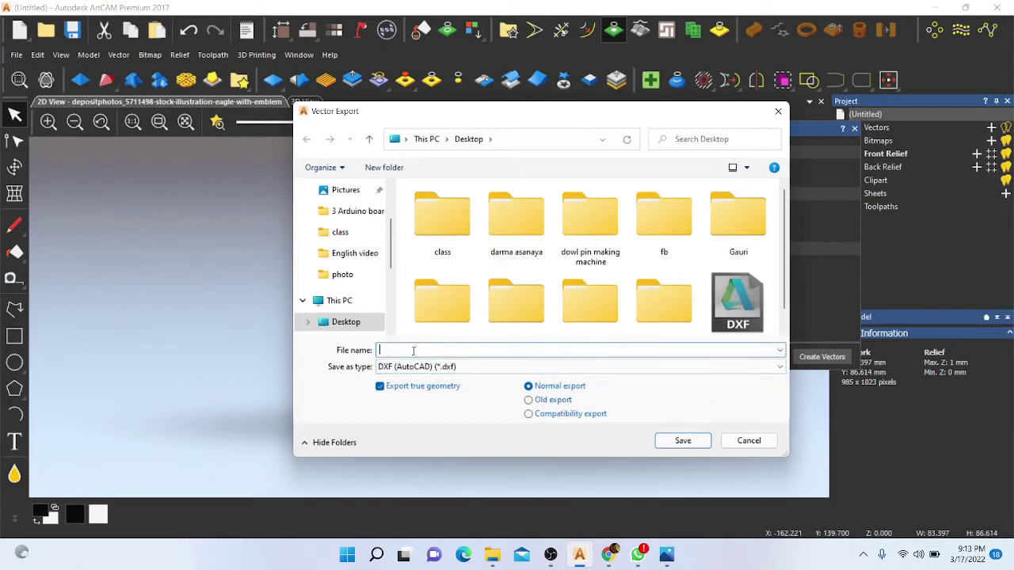
double_click(442, 216)
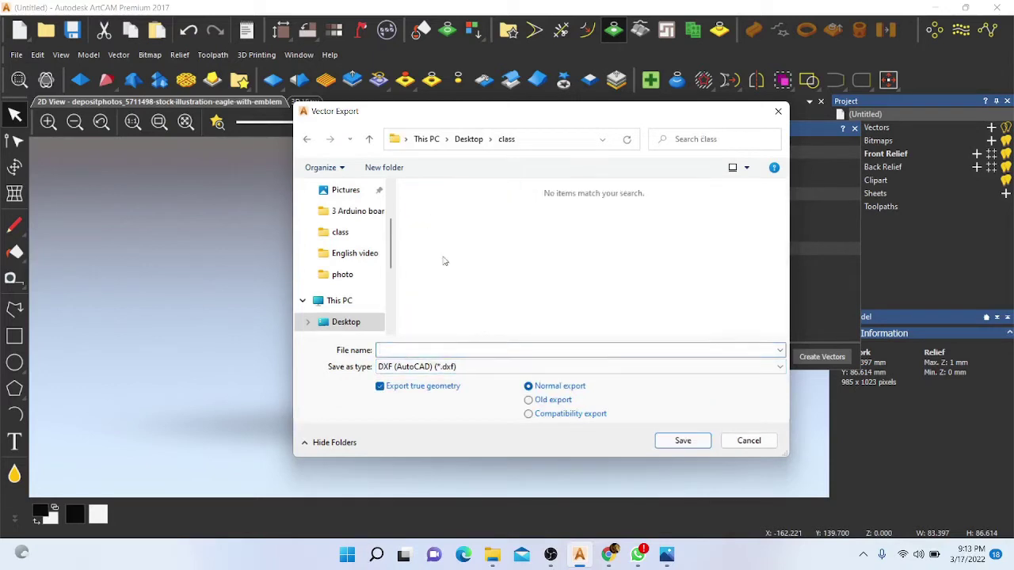
click(405, 349)
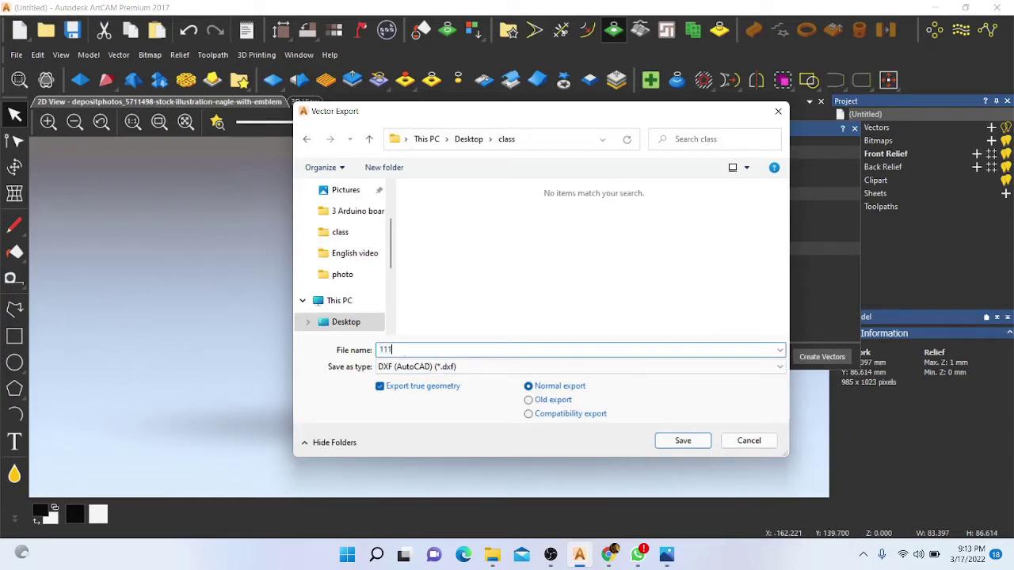
click(686, 444)
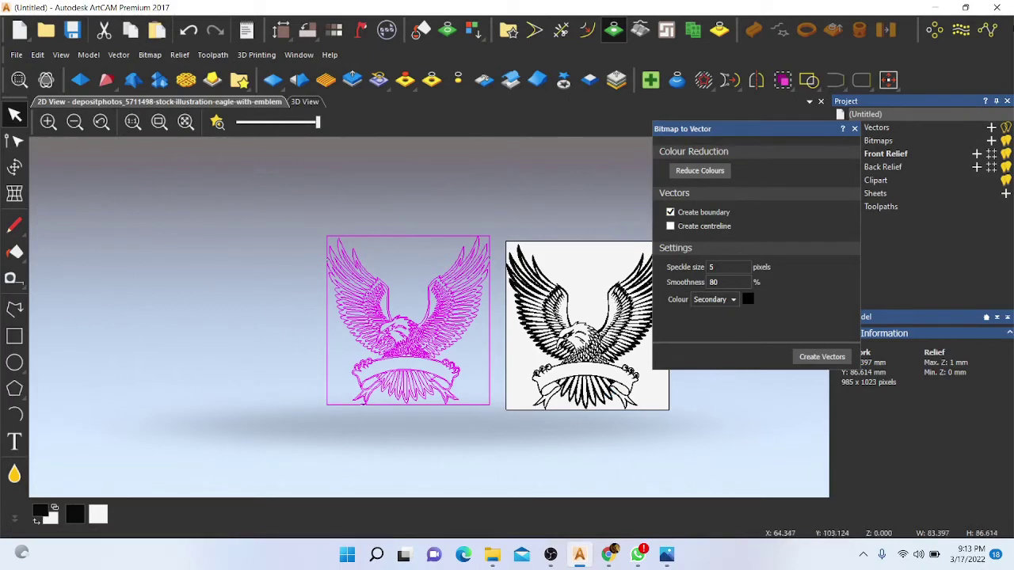
- Close the untitled model, open my watch.art from the class folder, and list its toolpaths
click(996, 7)
click(506, 309)
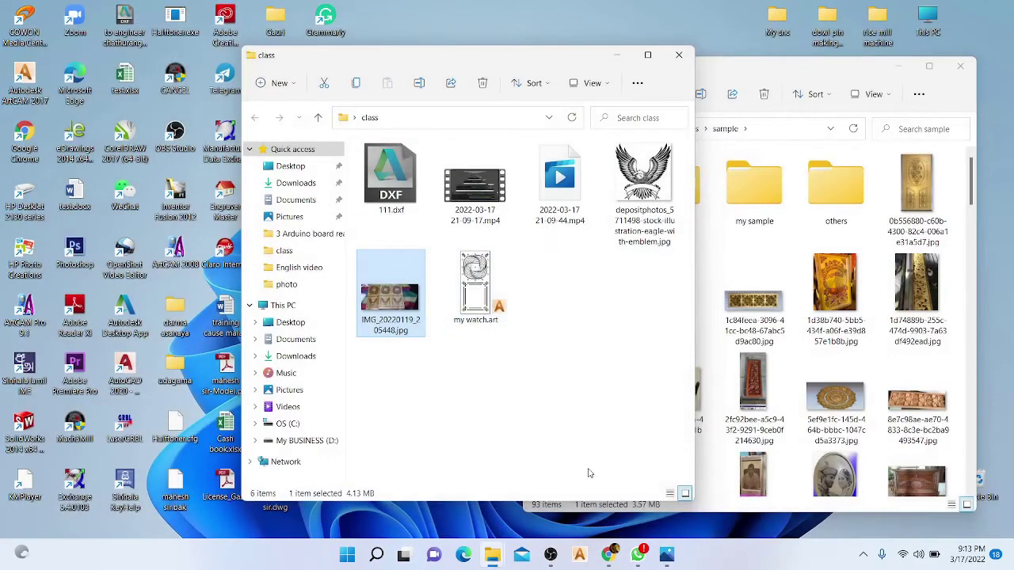
click(602, 325)
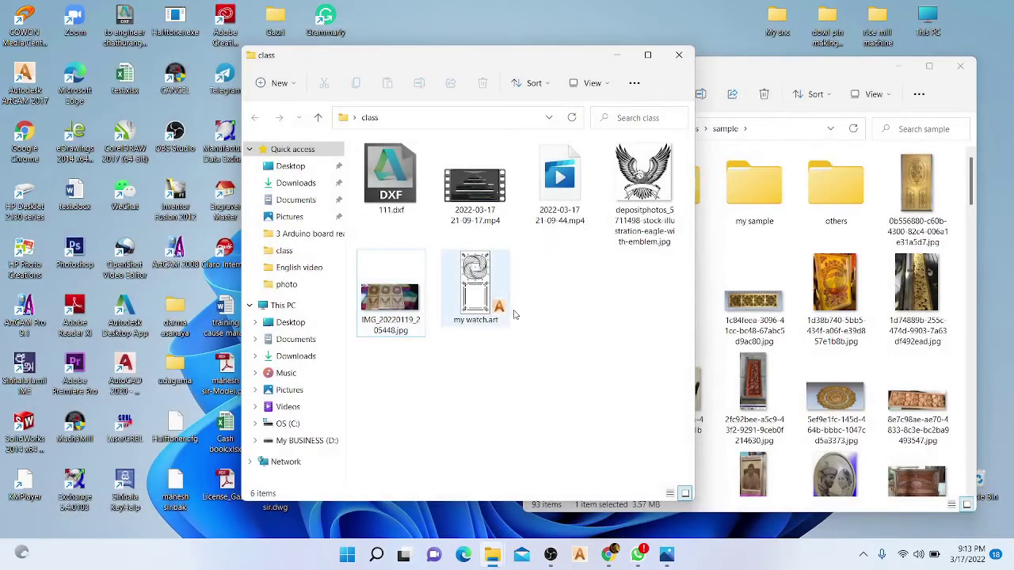
click(480, 301)
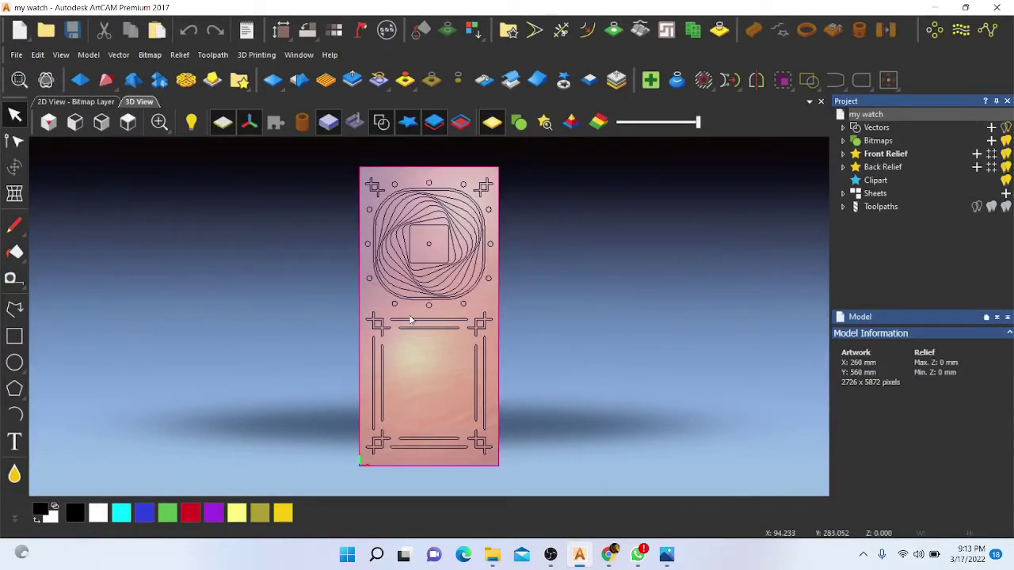
click(843, 206)
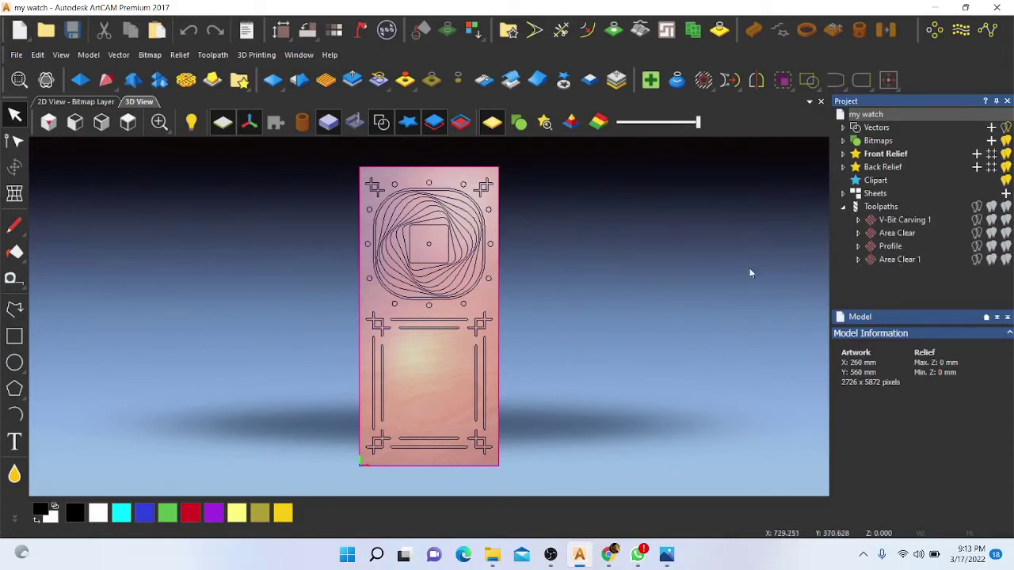
scroll(436, 362, up, 1)
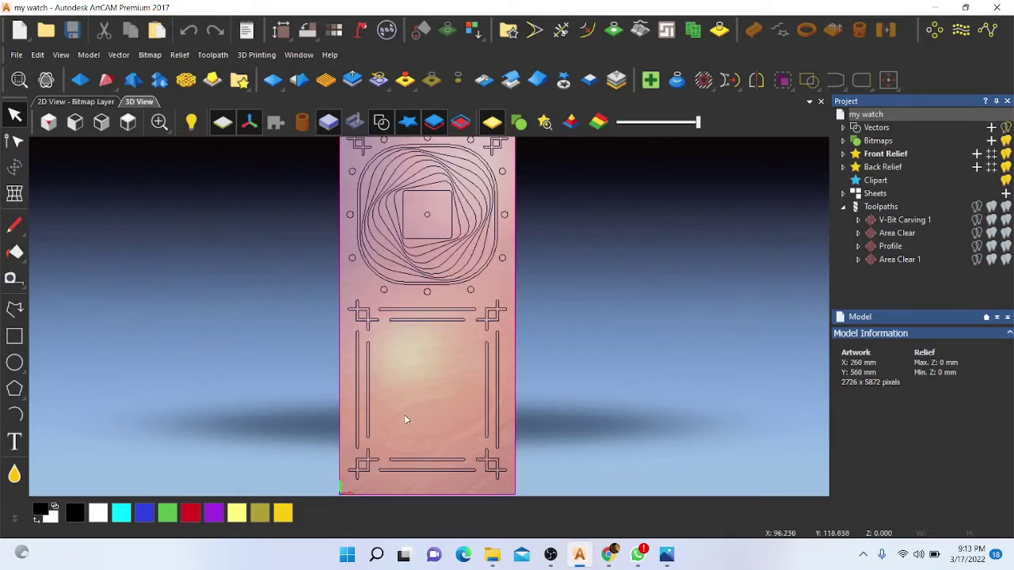
- Import 111.dxf into the current layer, centred in the model, in mm, with vectors rejoined automatically at 0.01 mm tolerance
click(118, 55)
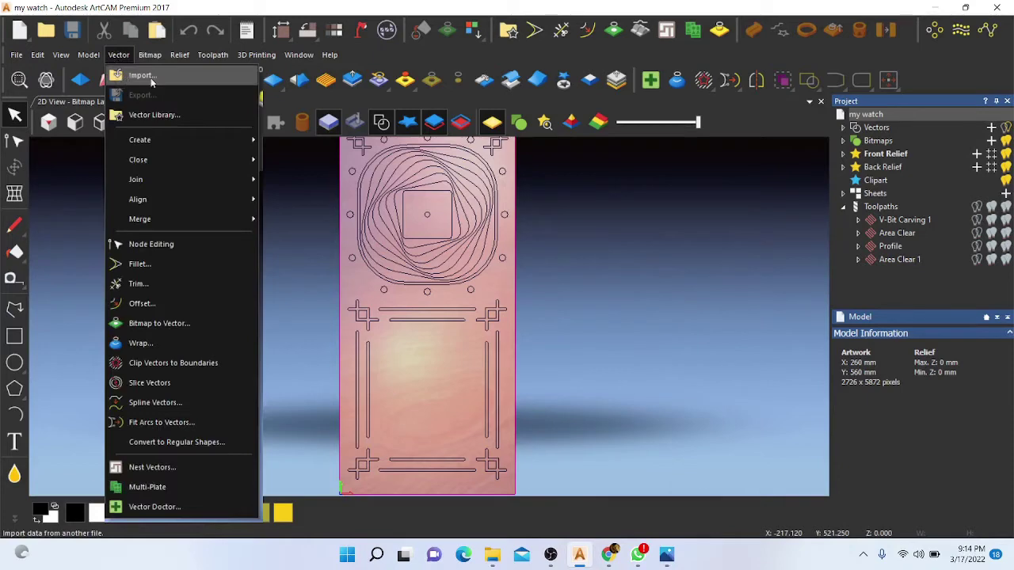
click(142, 76)
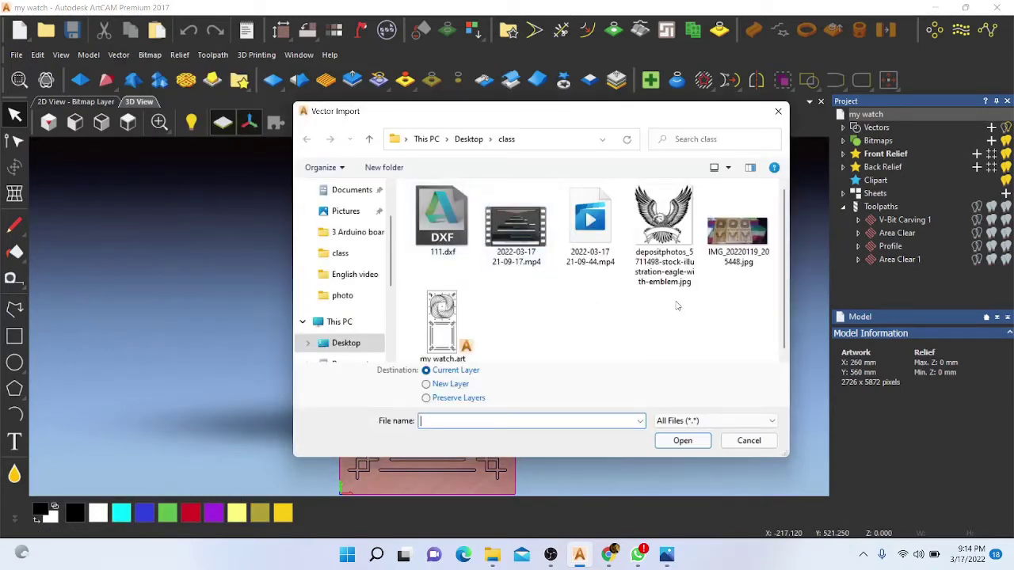
click(441, 227)
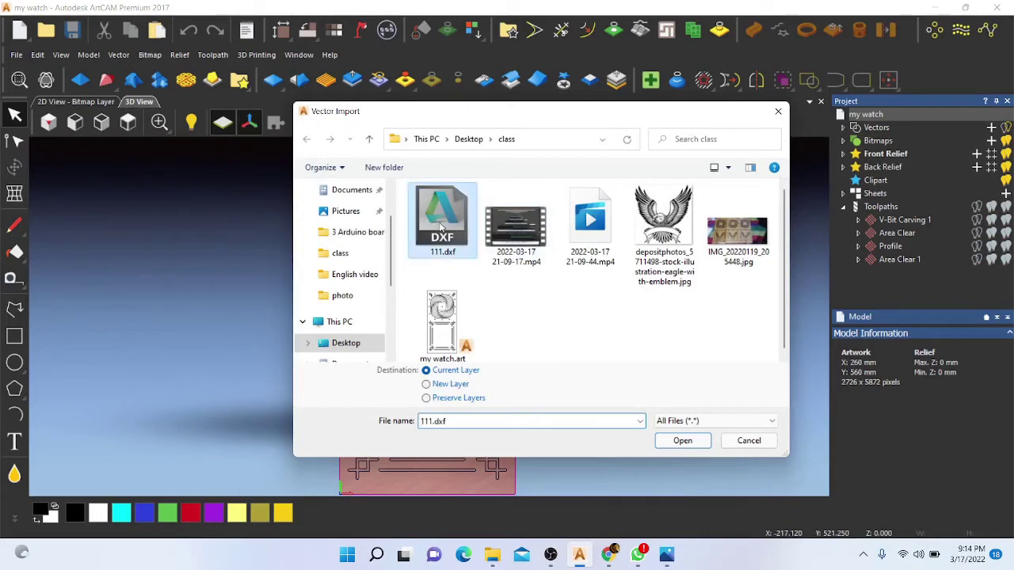
click(684, 441)
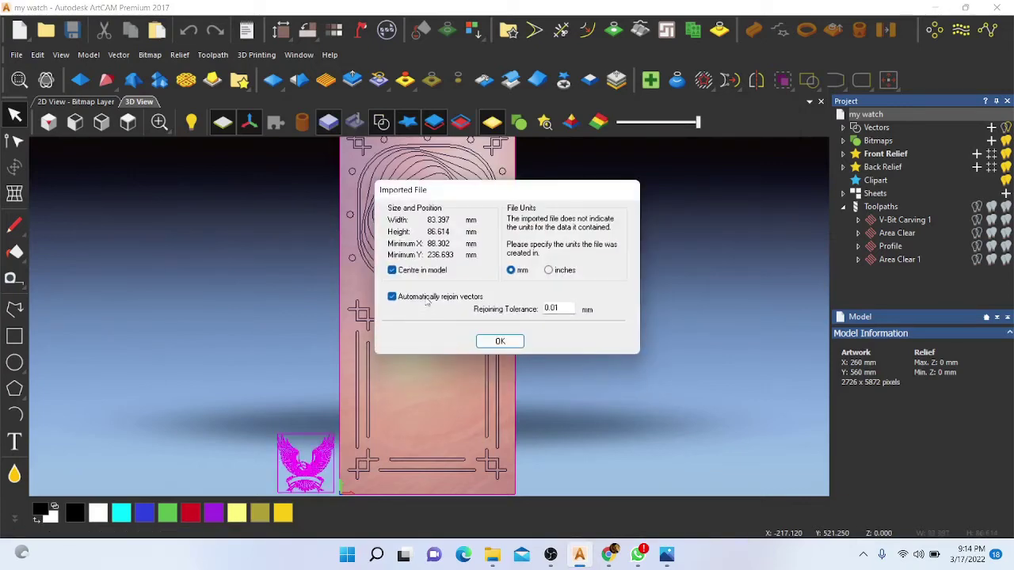
click(507, 342)
- Move the imported eagle down about 129 mm into the lower rectangular frame, near X 129.6, Y 151 mm, and deselect it
scroll(332, 372, up, 3)
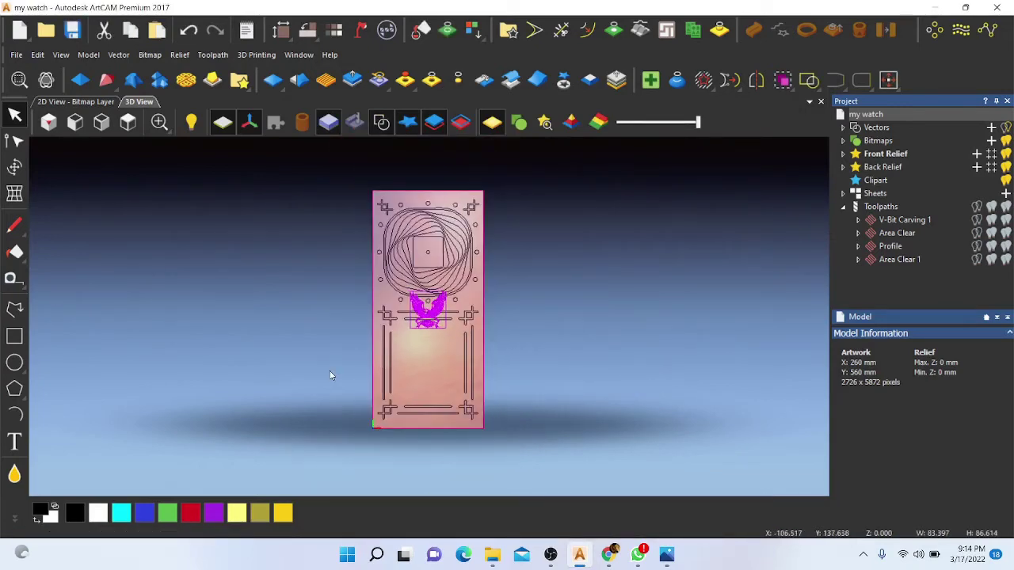
click(14, 167)
scroll(422, 303, up, 2)
drag(422, 303, 419, 416)
scroll(415, 396, down, 3)
scroll(411, 377, up, 3)
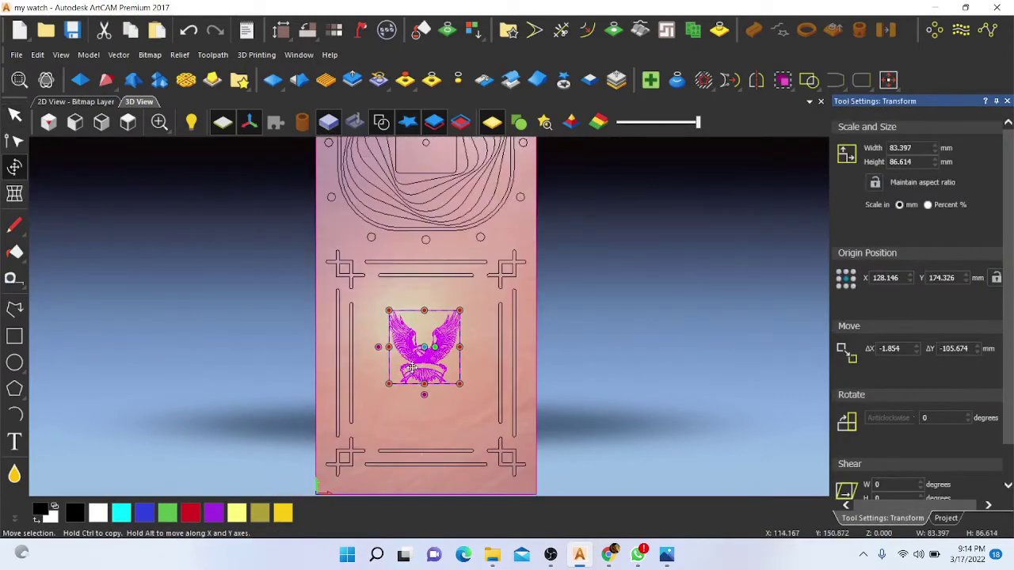
drag(428, 341, 428, 367)
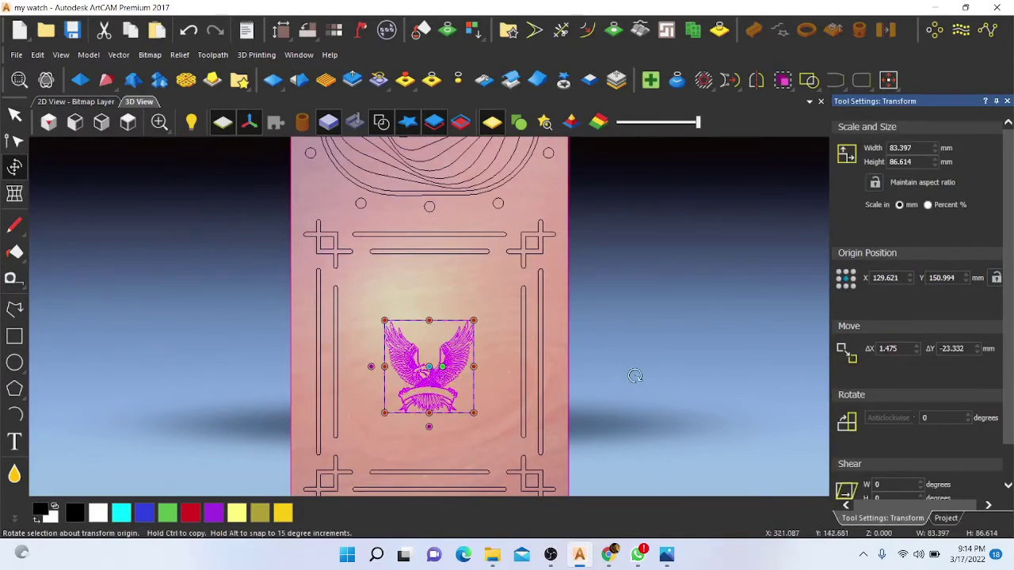
scroll(444, 358, up, 5)
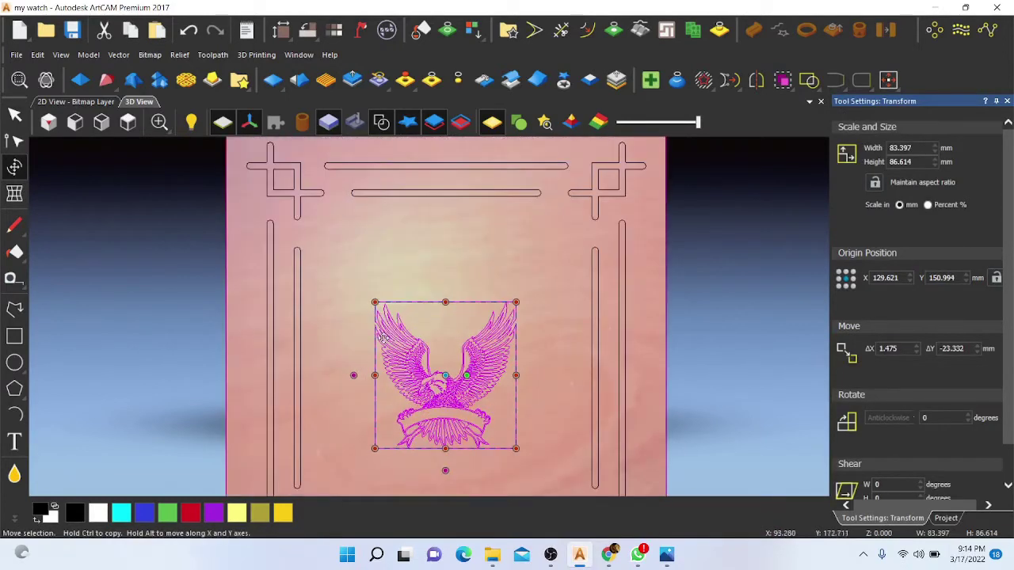
key(Escape)
- Draw a vertical polyline about 4.5 mm long across the gap in the border's left edge, beside the wing's outer feathers
scroll(440, 325, up, 5)
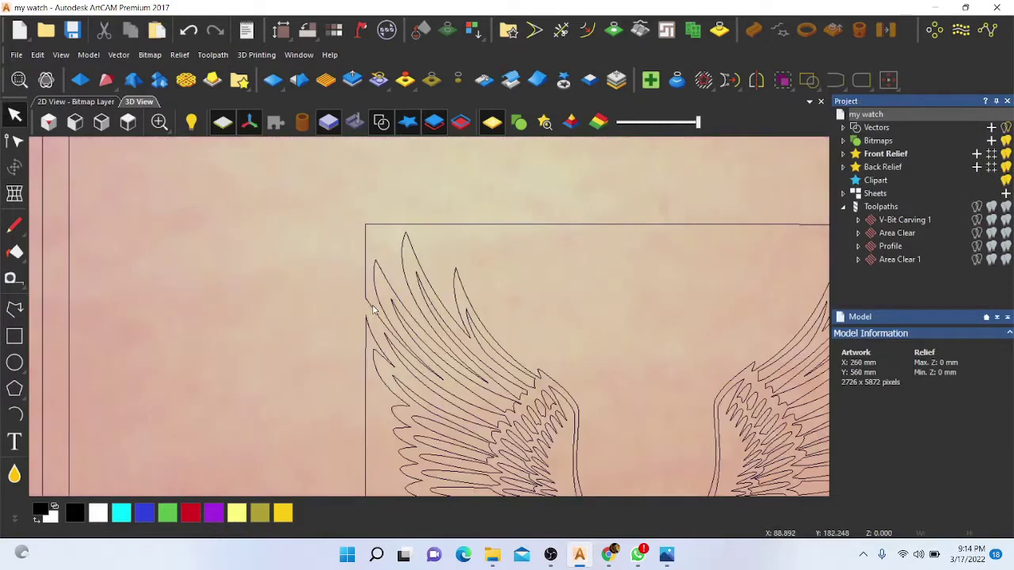
click(14, 309)
scroll(352, 331, up, 2)
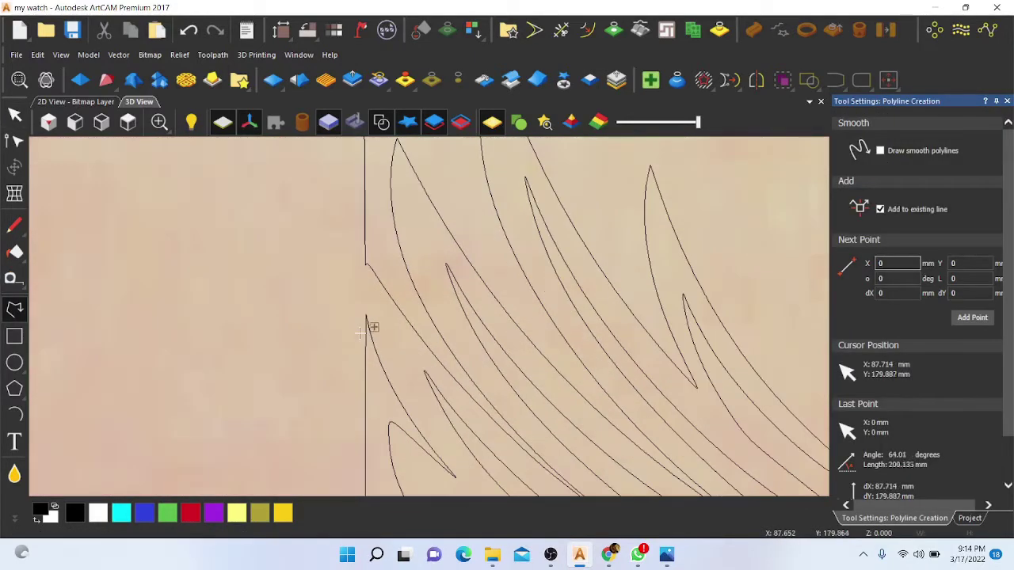
scroll(366, 333, up, 2)
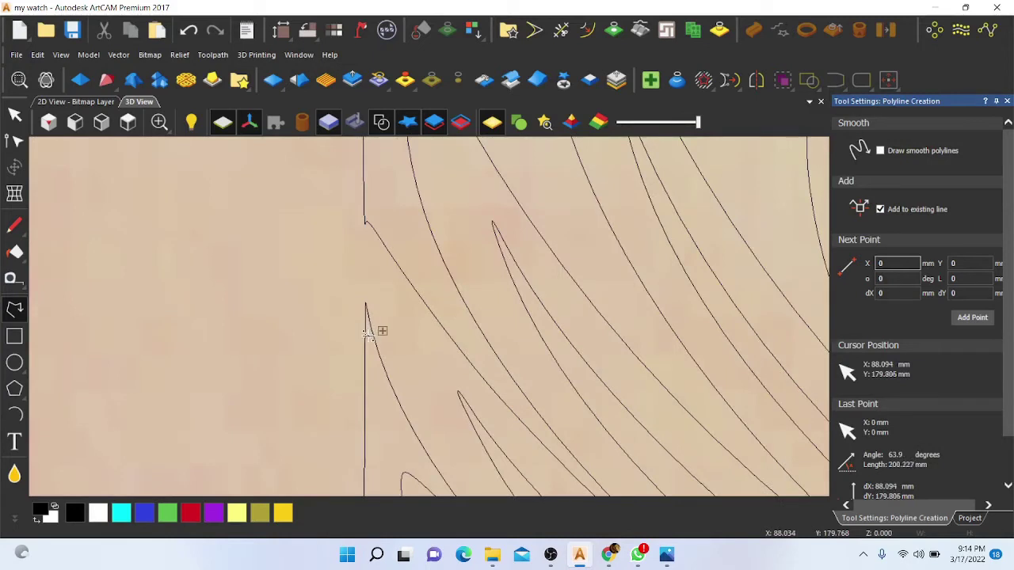
click(366, 333)
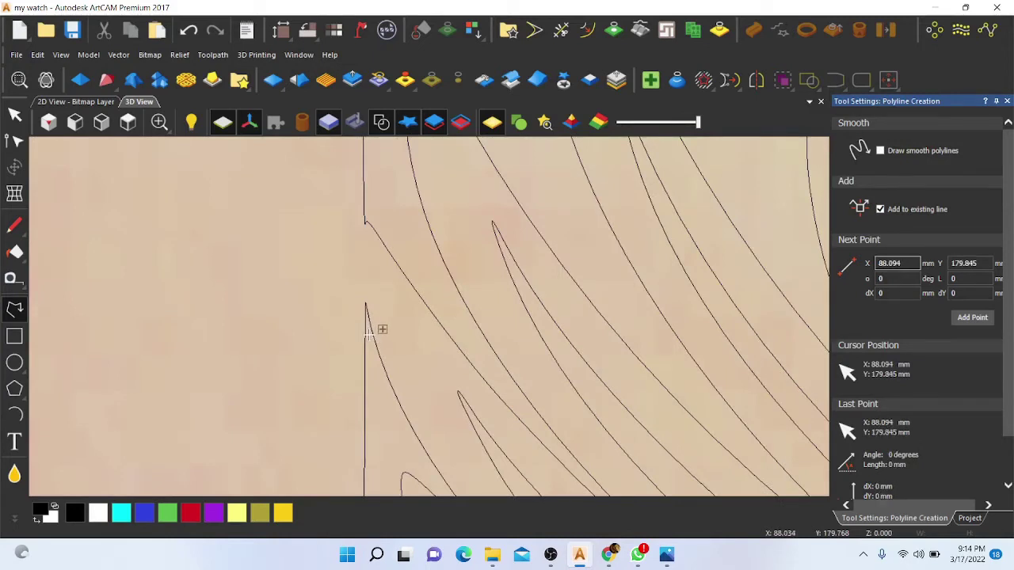
click(368, 182)
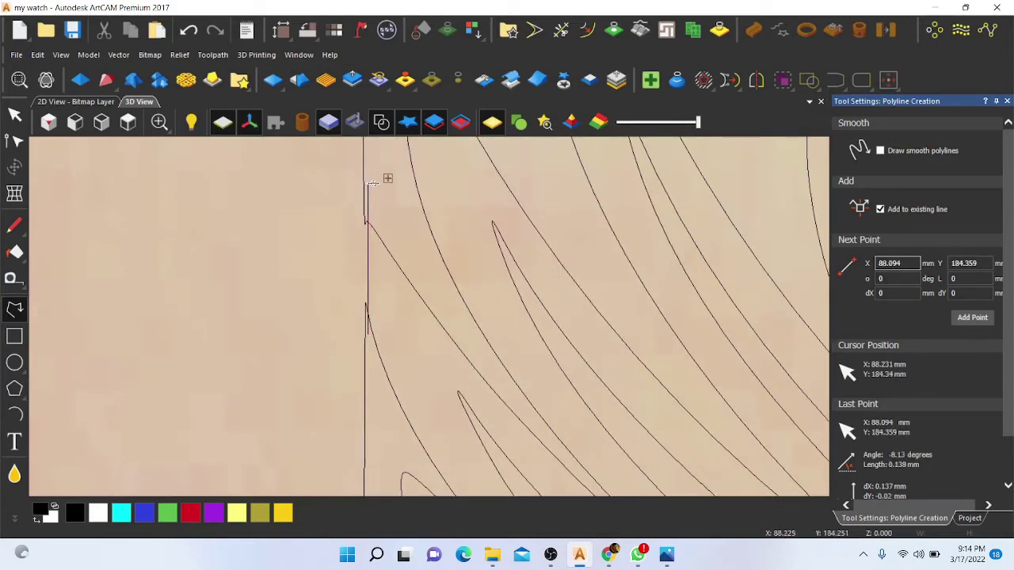
- Draw a vertical polyline about 4.3 mm long across the matching gap in the border's right edge and finish it
scroll(361, 198, down, 2)
scroll(657, 385, down, 3)
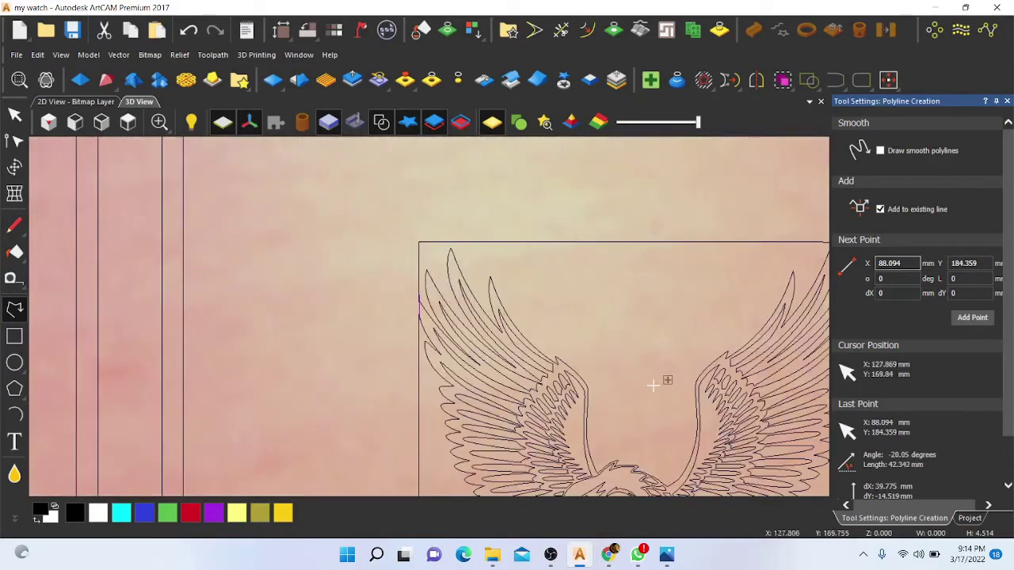
scroll(674, 319, up, 4)
scroll(555, 214, up, 2)
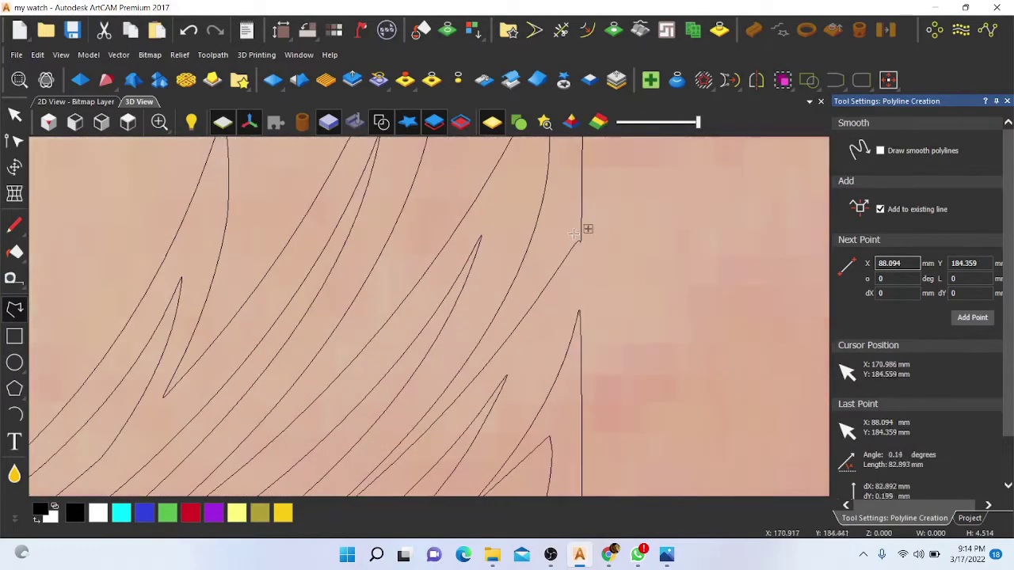
scroll(594, 235, up, 2)
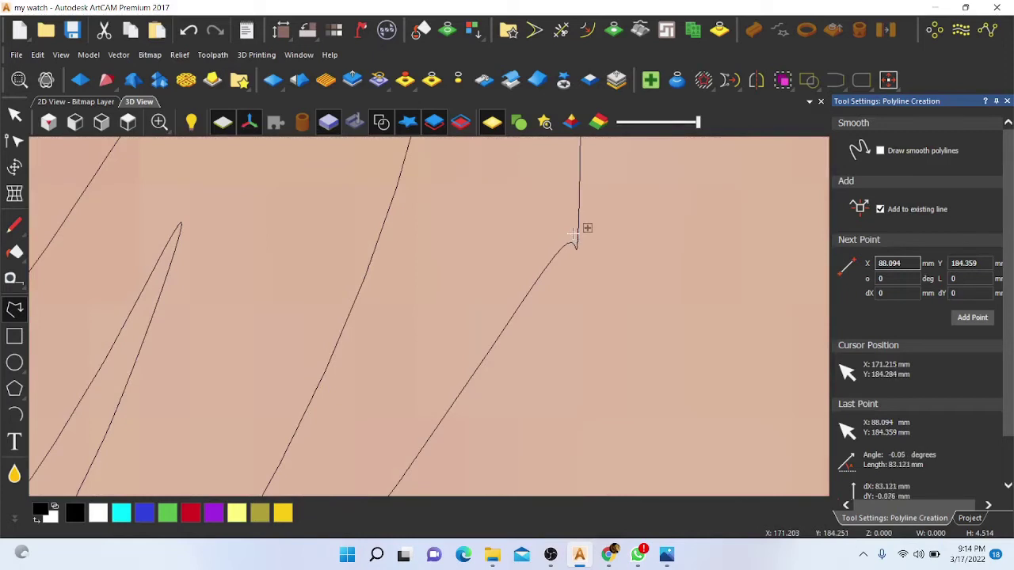
click(574, 239)
scroll(509, 343, down, 2)
scroll(499, 411, up, 1)
scroll(489, 475, down, 1)
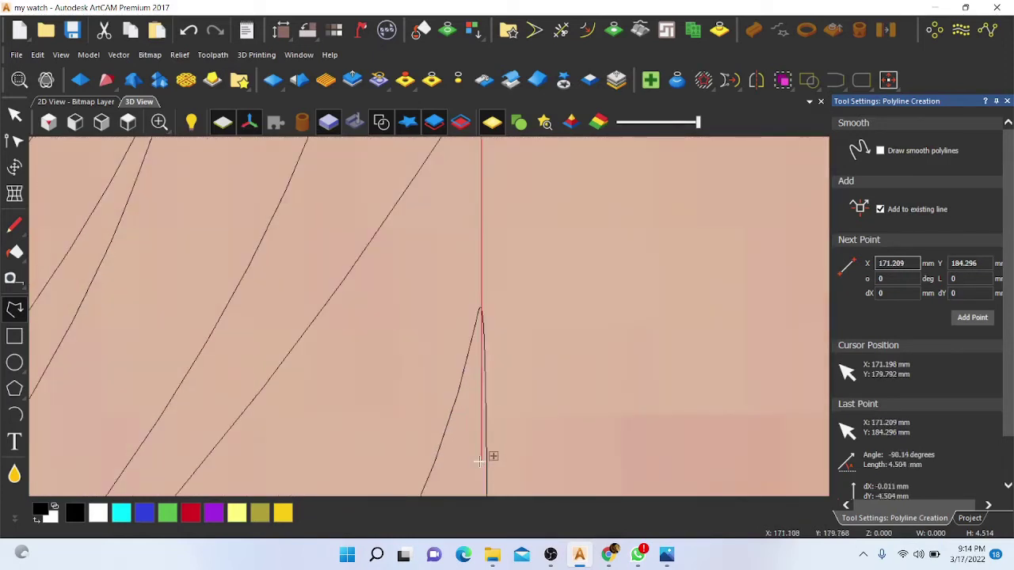
click(481, 431)
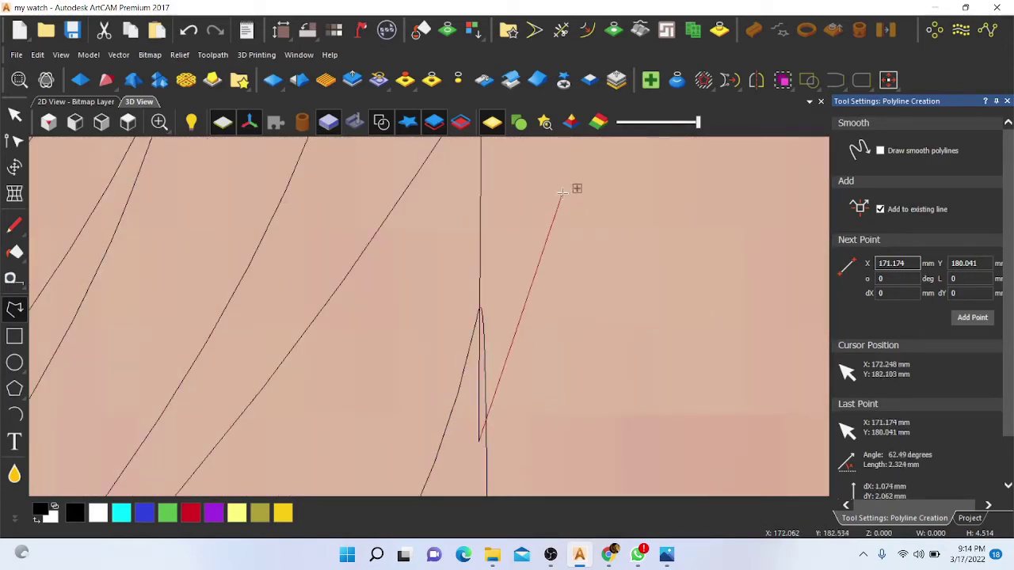
right_click(586, 232)
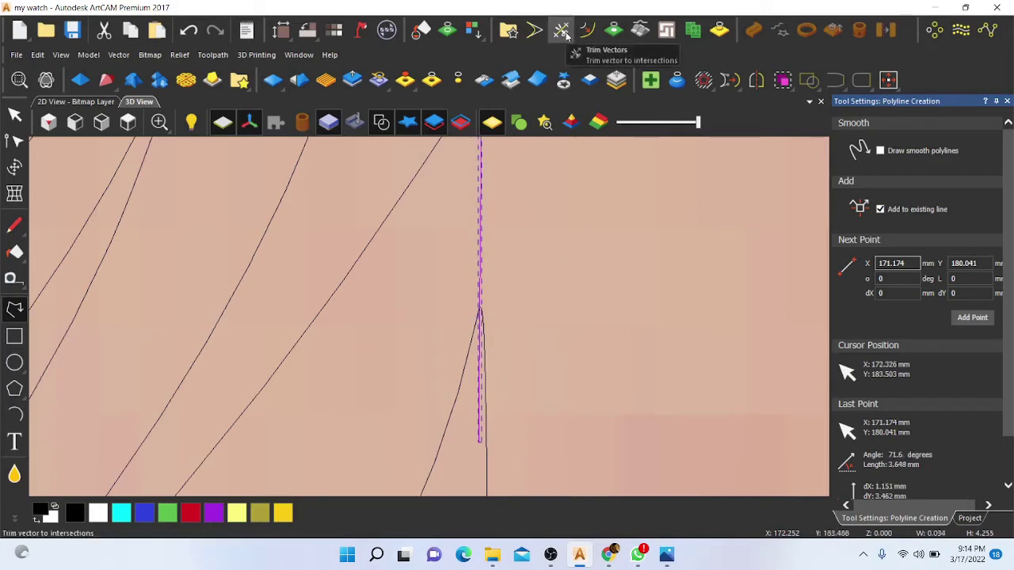
- Try to trim the border's right edge below the outer feather tip and undo it
click(561, 31)
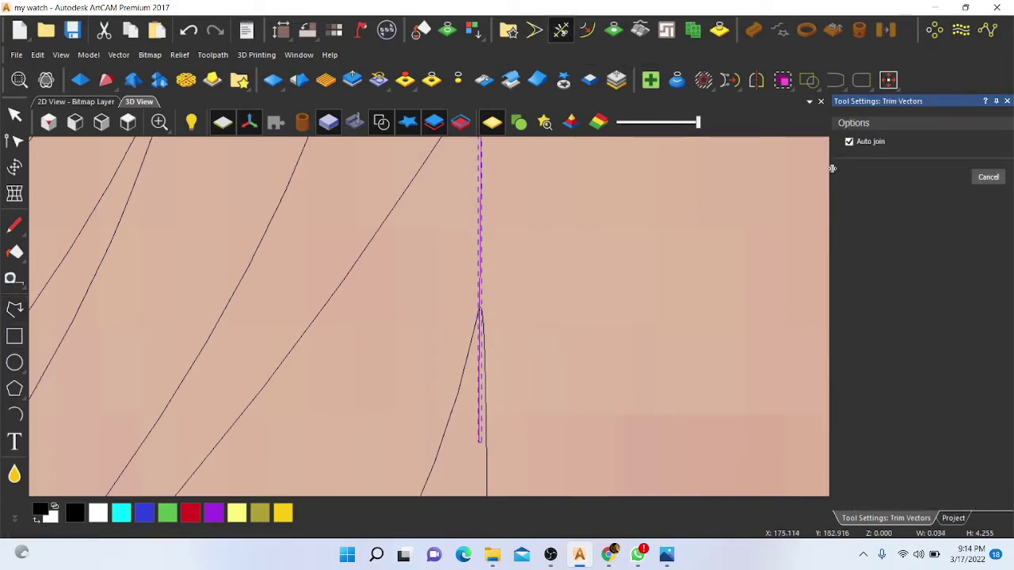
click(487, 409)
key(ctrl+z)
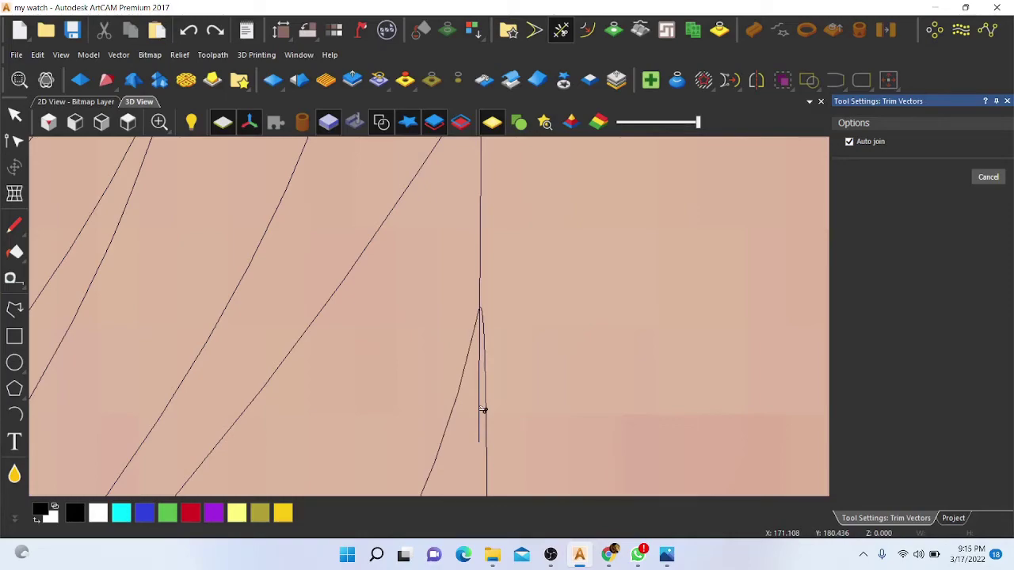
- Draw a horizontal polyline about 1.4 mm long across the gap in the border's bottom edge, at the left ribbon tip
scroll(487, 409, down, 5)
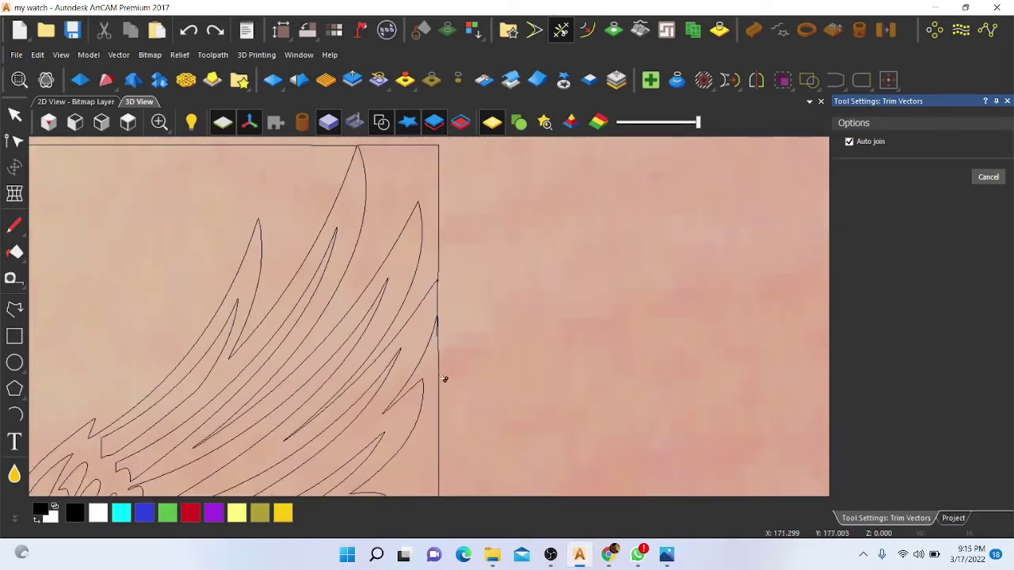
scroll(459, 380, down, 4)
scroll(396, 489, up, 2)
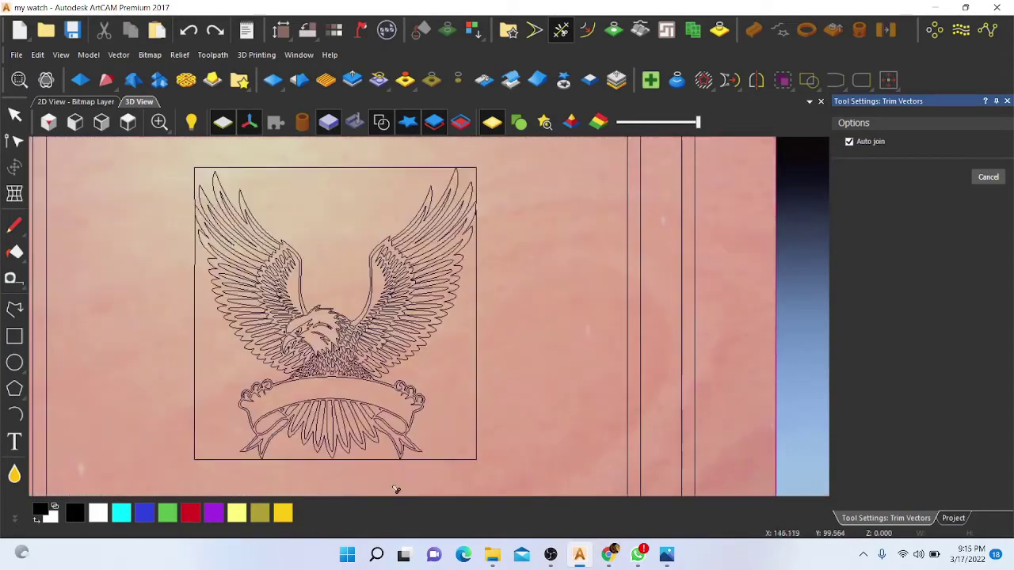
scroll(396, 489, up, 4)
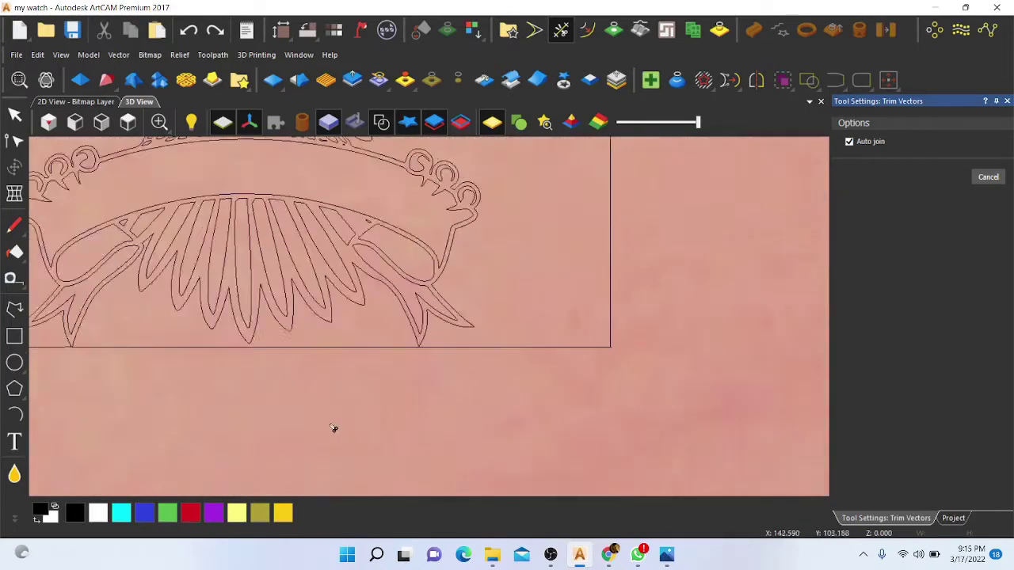
scroll(190, 334, up, 6)
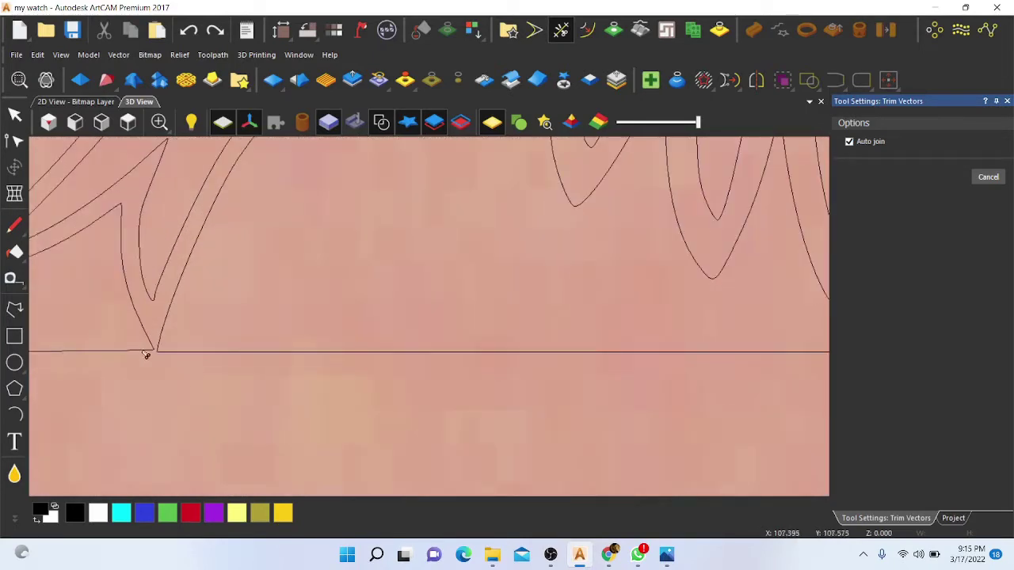
click(14, 310)
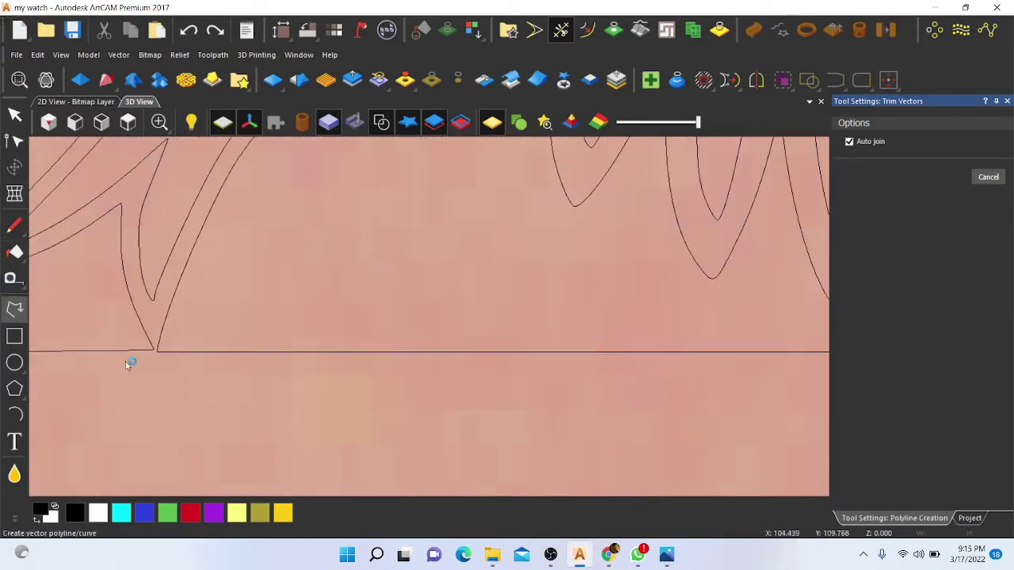
scroll(129, 363, up, 1)
click(135, 339)
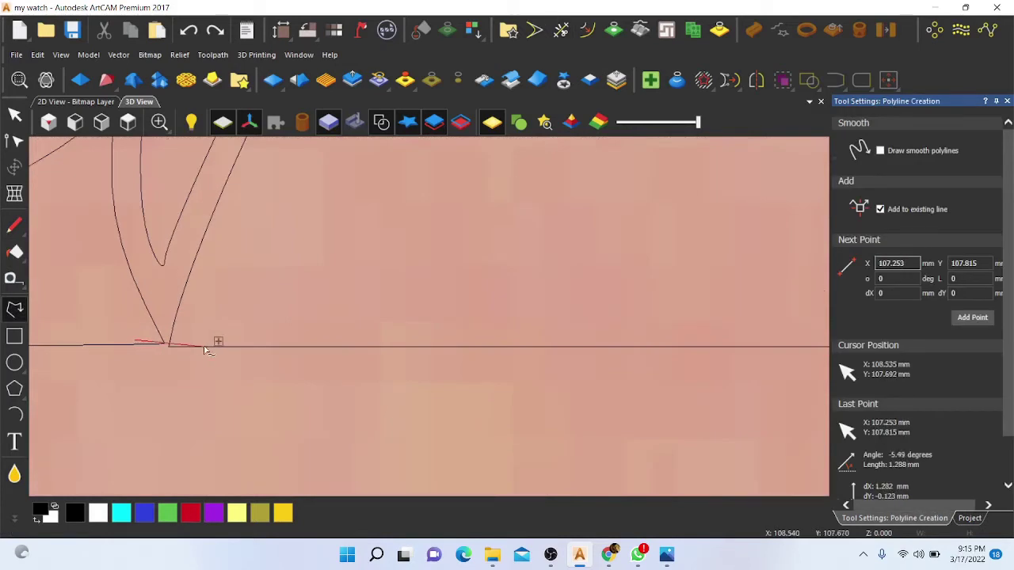
click(209, 339)
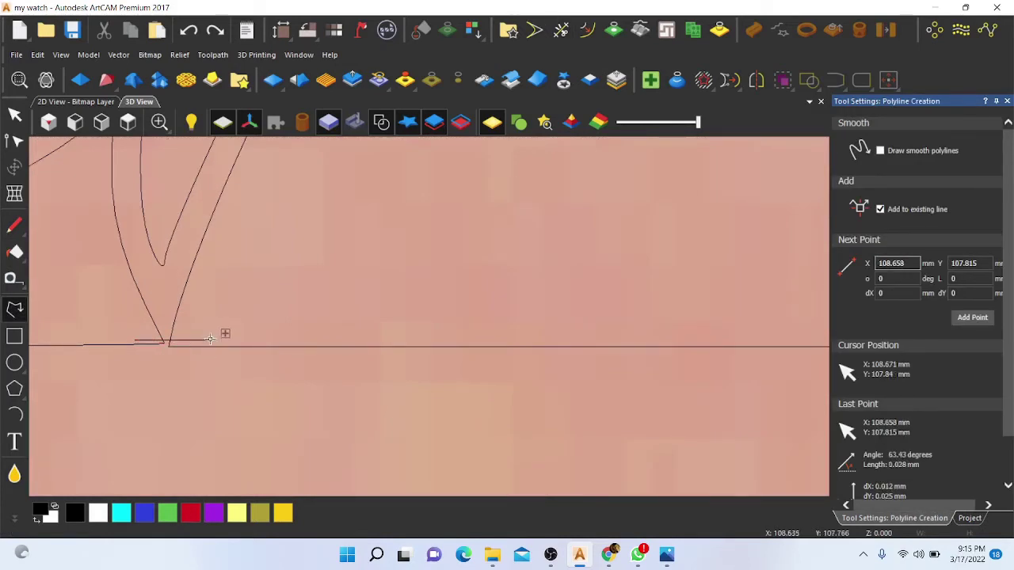
- Trim away the border lines on both sides of the left ribbon tip and the overhanging ends of its bridging line
click(559, 30)
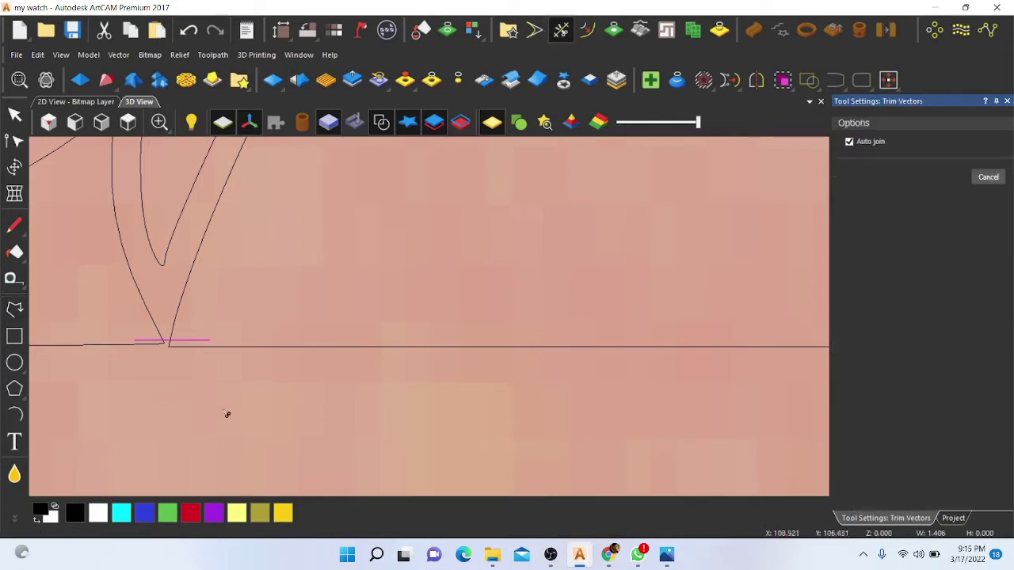
click(263, 348)
scroll(163, 347, up, 2)
click(165, 342)
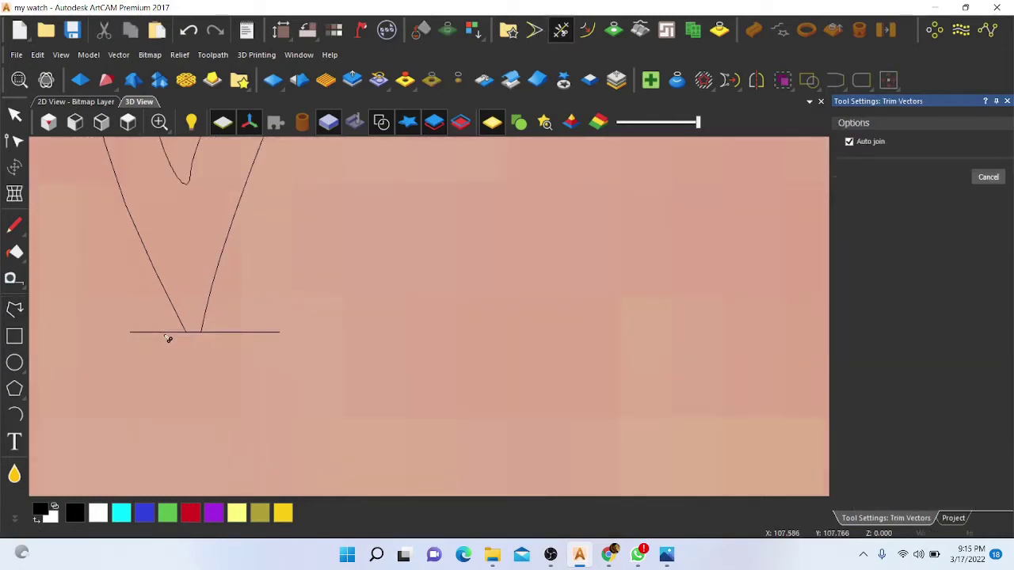
click(224, 333)
- Try to trim the border's top edge above the left wing and undo it
scroll(267, 373, down, 6)
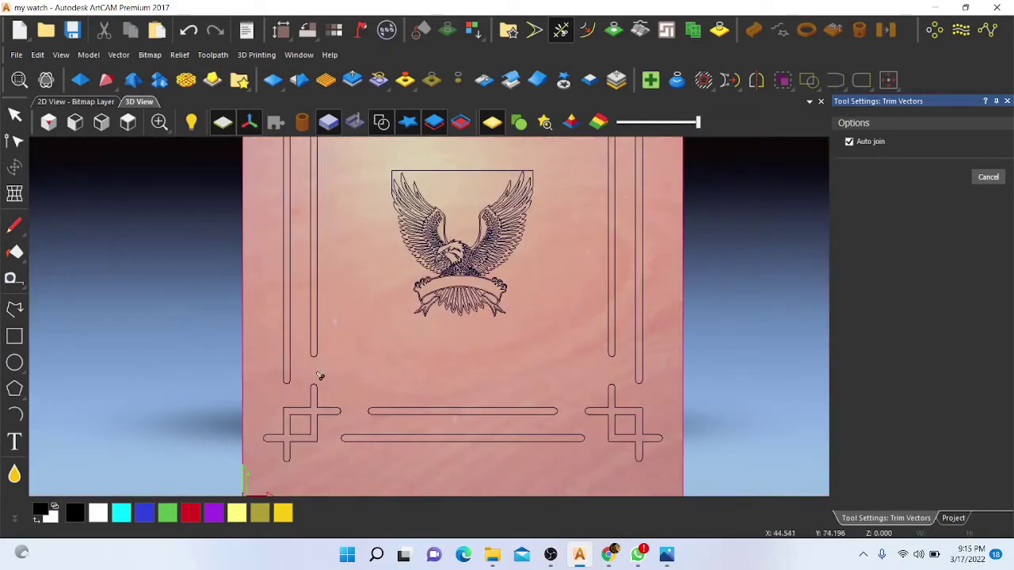
scroll(319, 376, down, 2)
scroll(411, 226, up, 6)
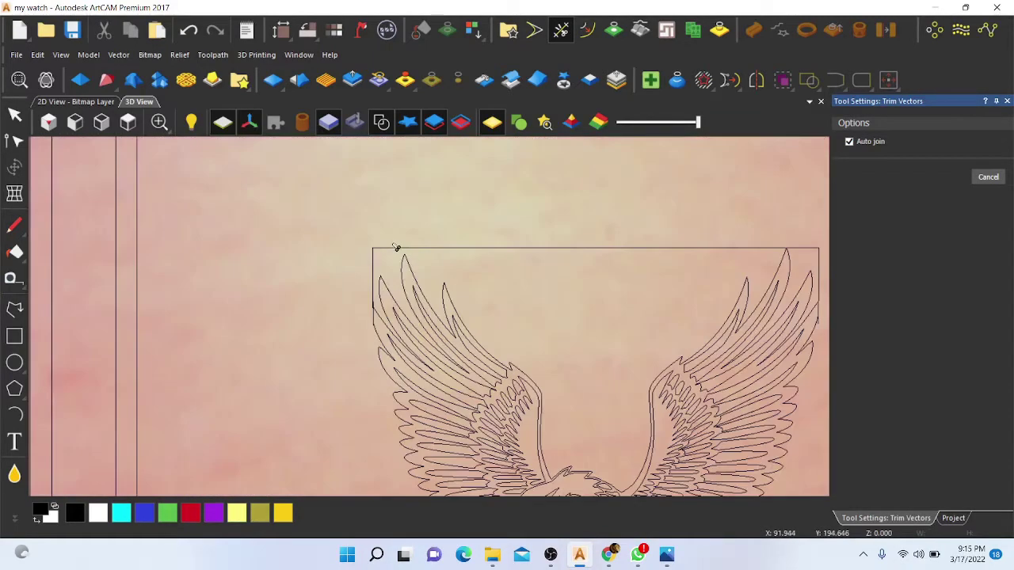
click(400, 250)
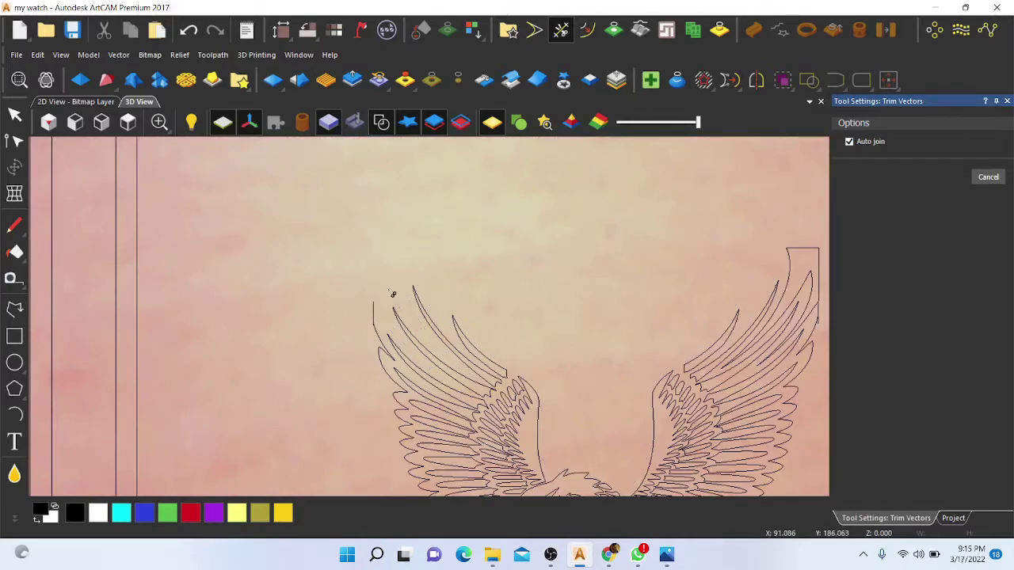
key(ctrl+z)
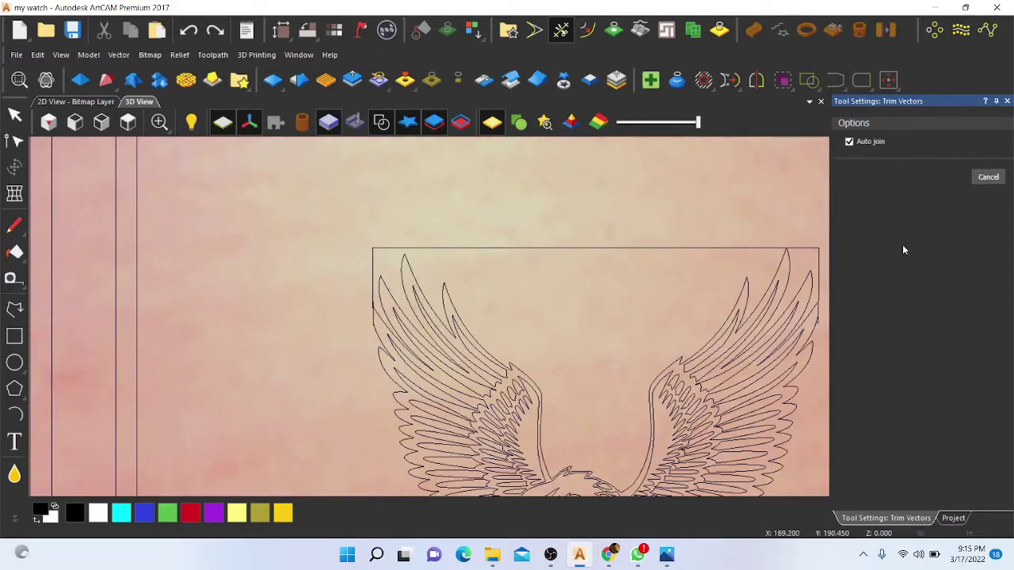
- Draw a polyline about 0.5 mm long across the gap in the border's top edge, at the right wing's tallest feather tip
scroll(809, 262, up, 2)
scroll(809, 262, up, 2)
scroll(753, 228, down, 3)
scroll(700, 255, up, 2)
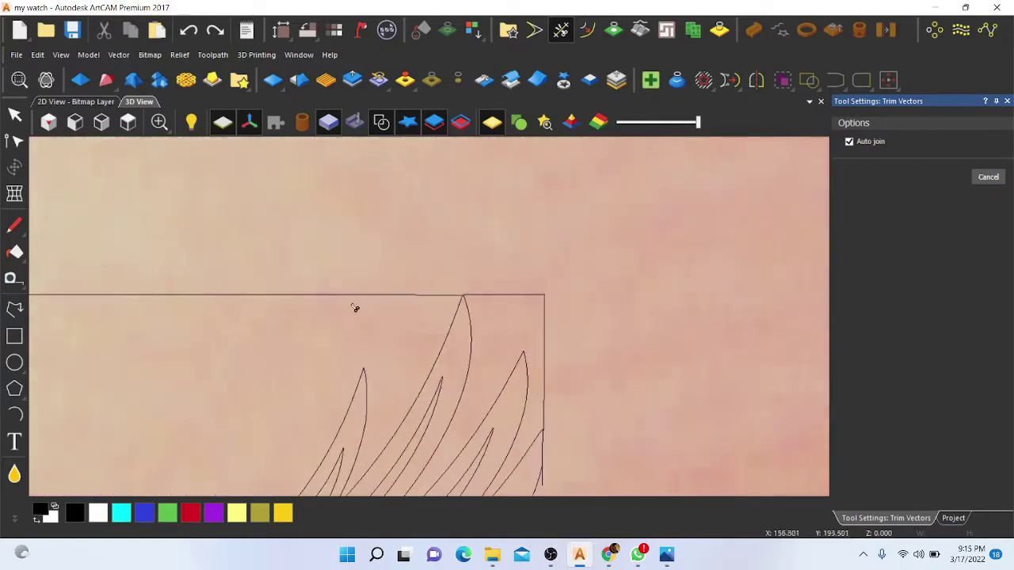
scroll(420, 304, up, 2)
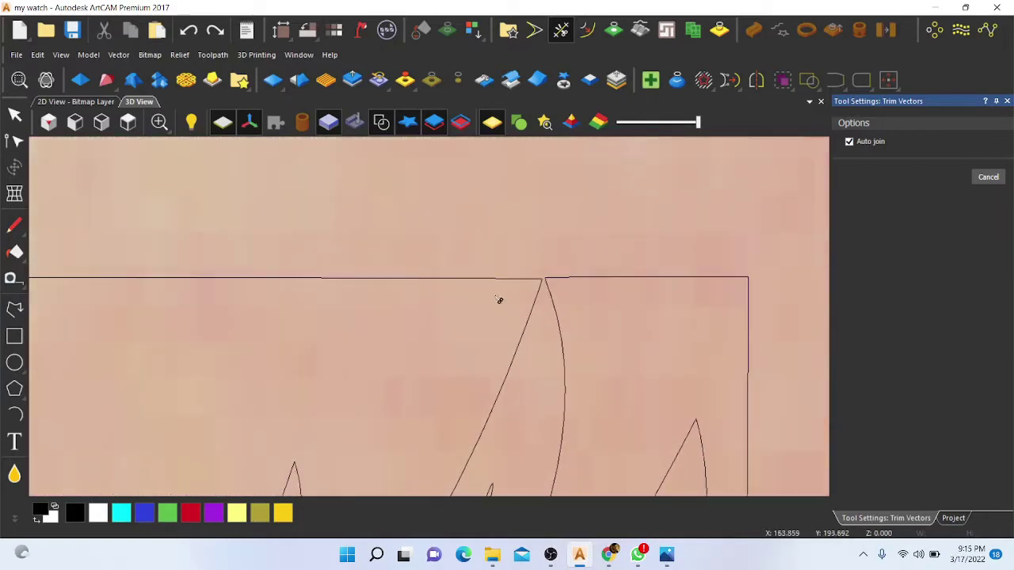
click(14, 309)
scroll(403, 320, up, 1)
click(587, 255)
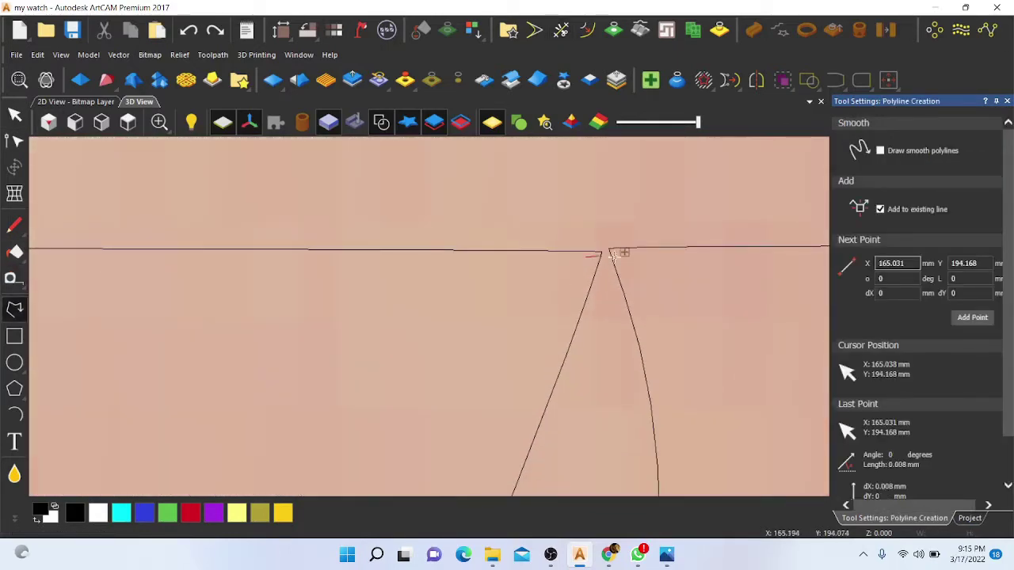
click(626, 252)
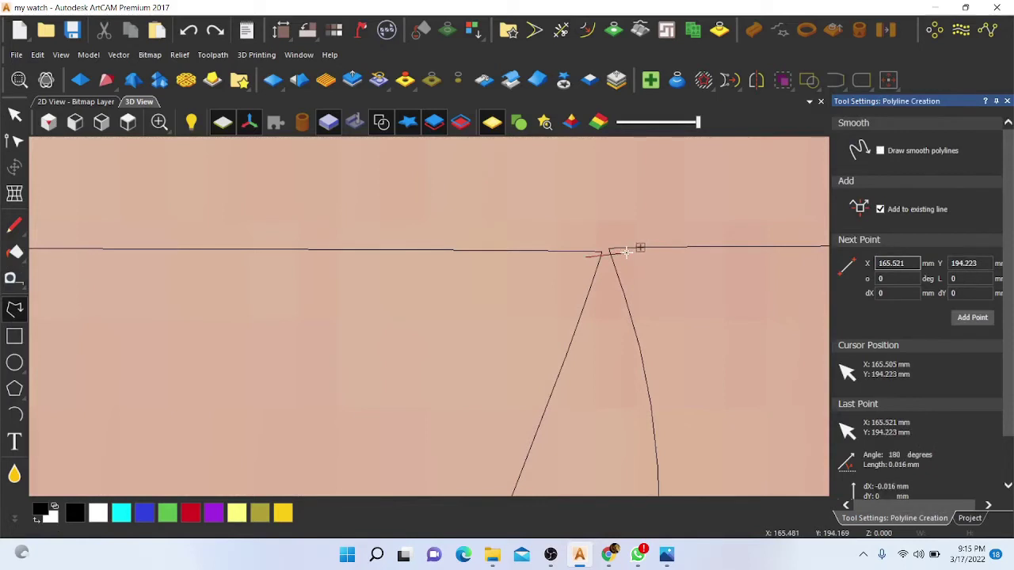
right_click(626, 252)
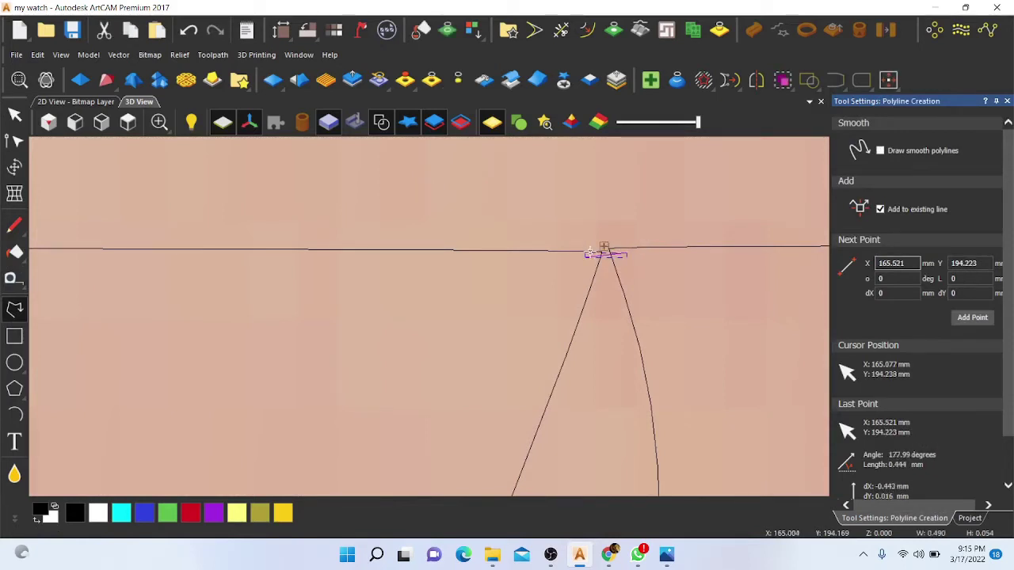
- Trim away the border lines beside the right wing's tallest feather tip and the overhanging ends of its bridging line
click(561, 29)
click(716, 249)
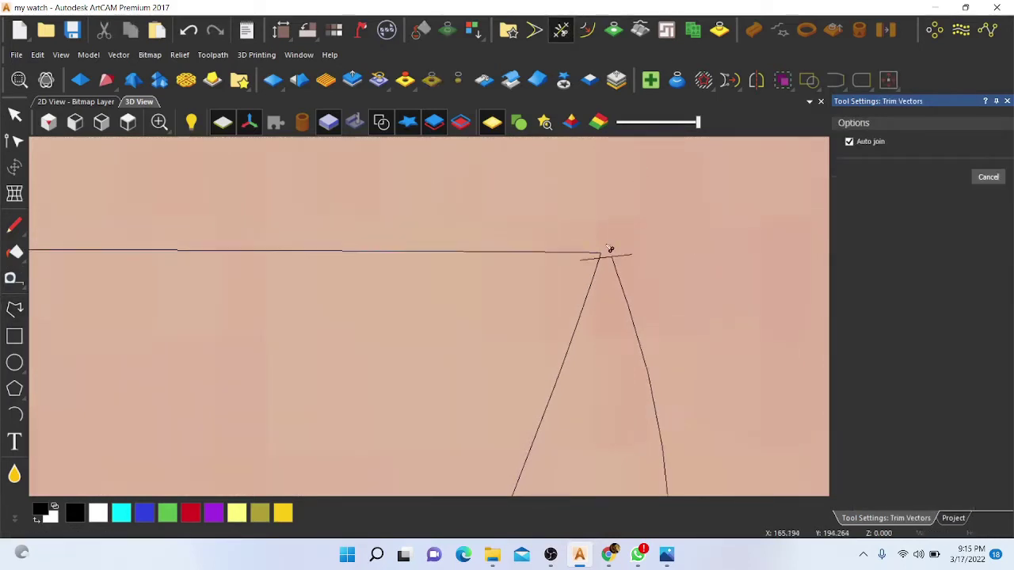
click(585, 261)
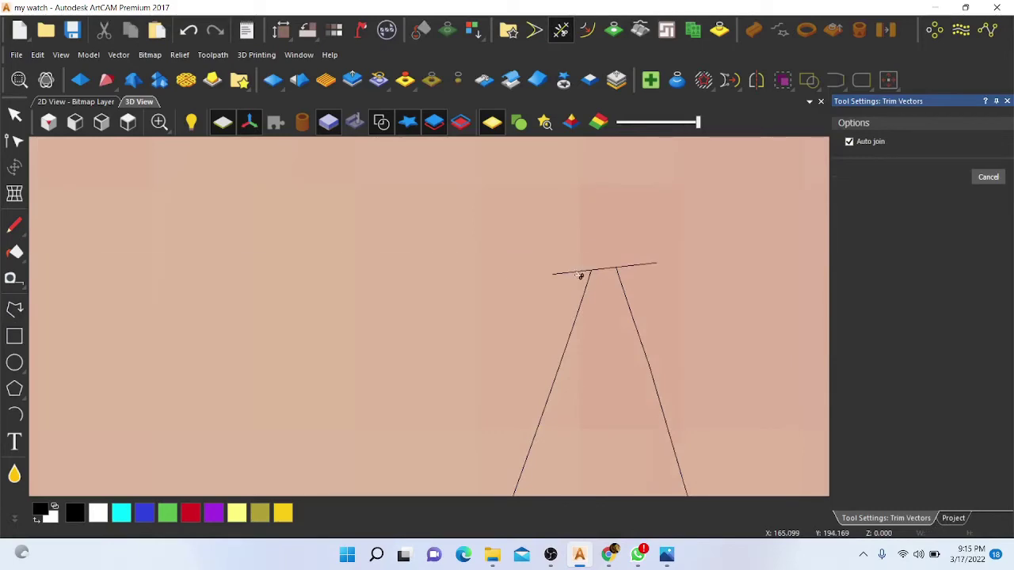
scroll(649, 265, down, 6)
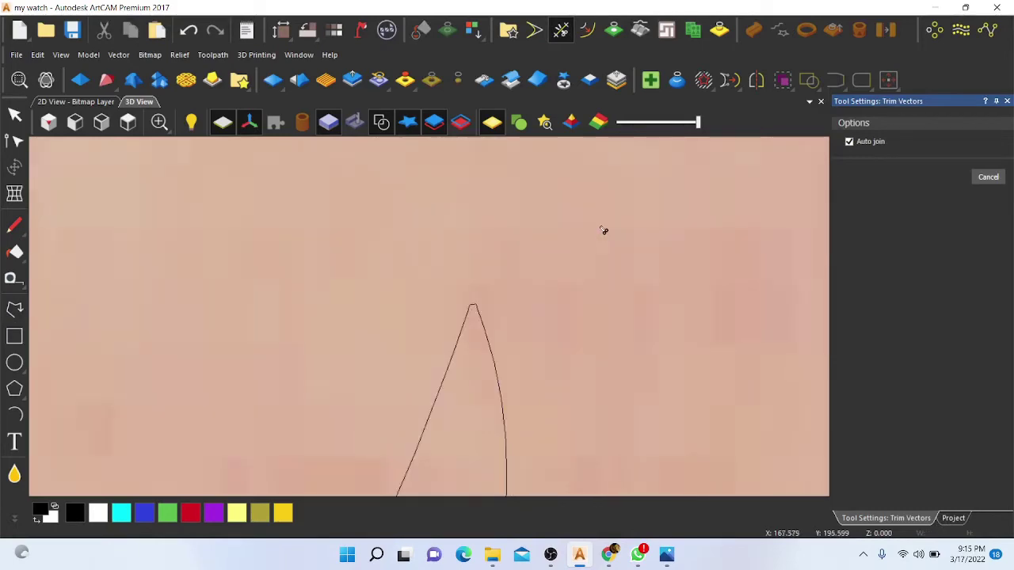
- Trim the overhanging upper and lower ends of the vertical line that closes the right wing's outer feather
scroll(502, 369, up, 3)
scroll(458, 355, up, 4)
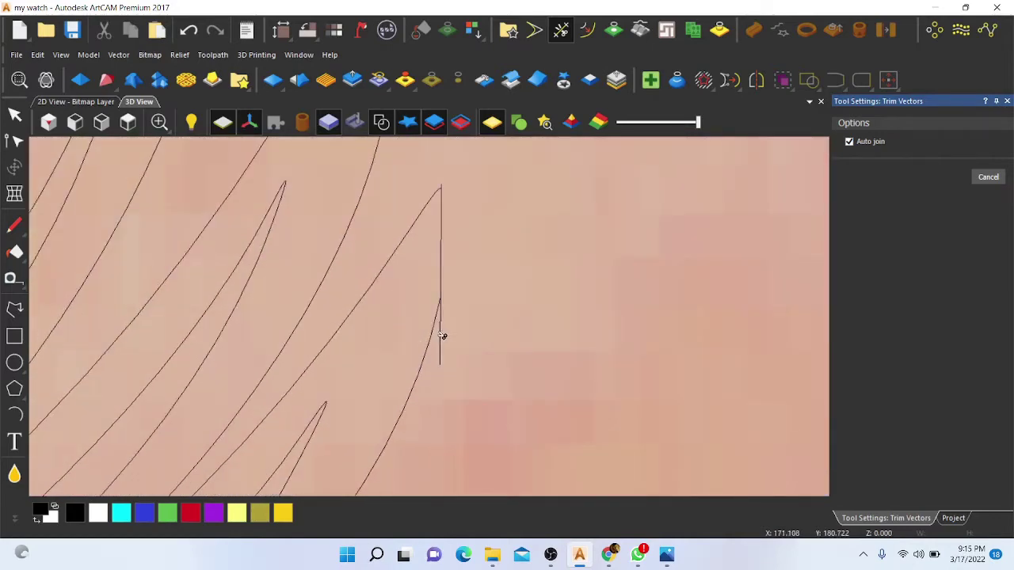
scroll(448, 283, up, 3)
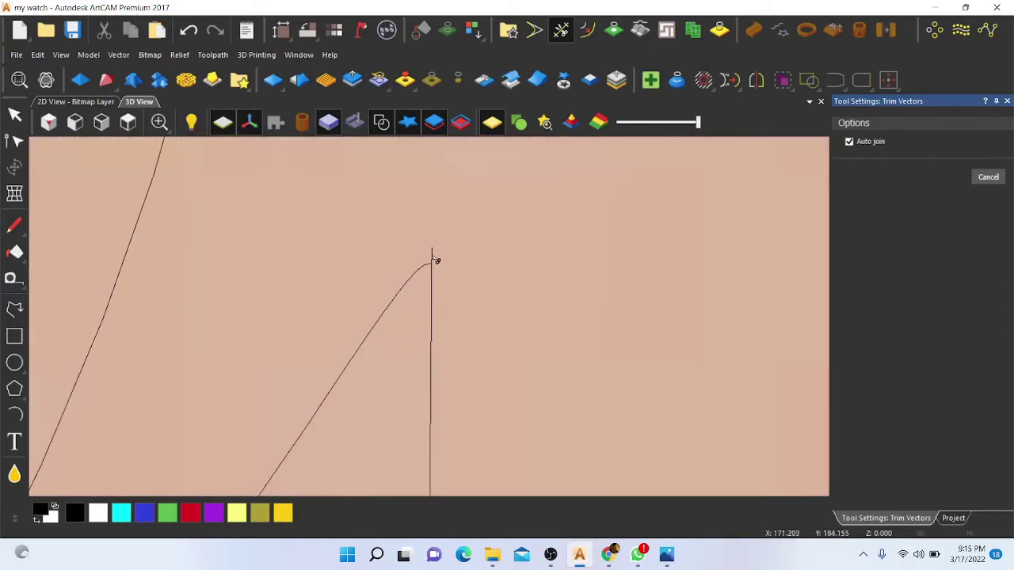
scroll(555, 276, down, 8)
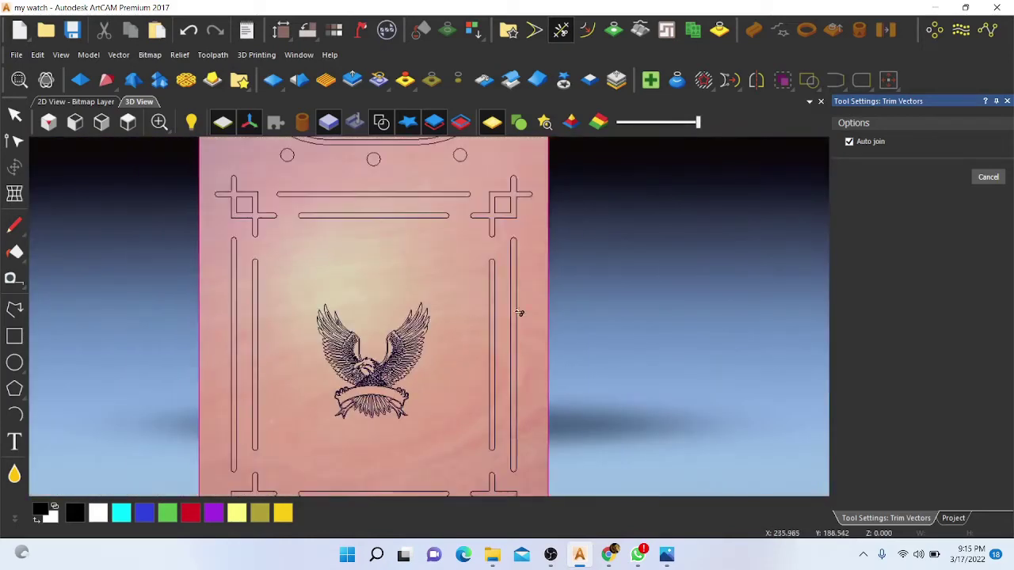
- Trim the overhanging upper and lower ends of the vertical line closing the left wing's outer feather, and exit trimming
scroll(306, 335, up, 3)
scroll(306, 335, up, 6)
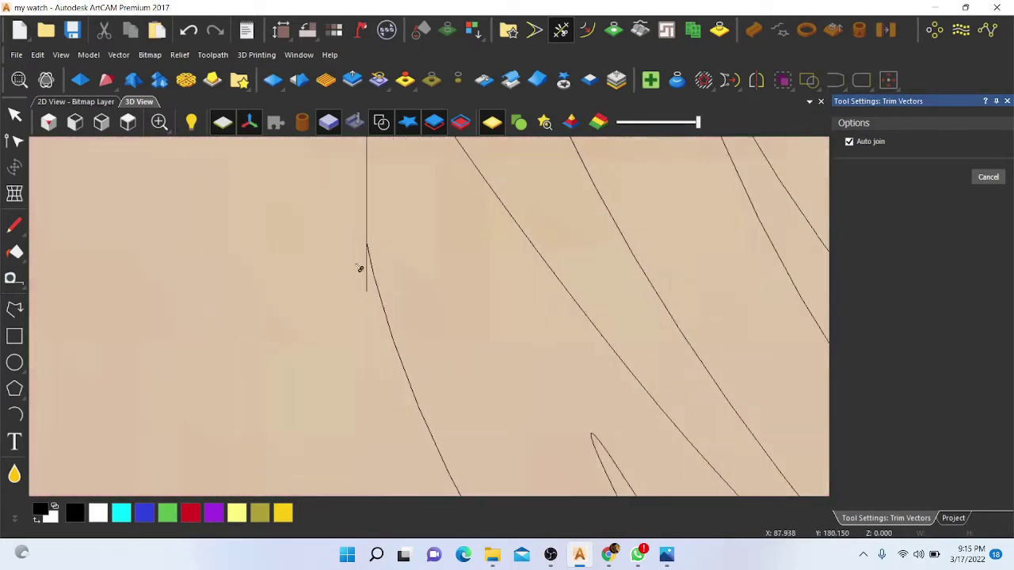
scroll(366, 277, down, 2)
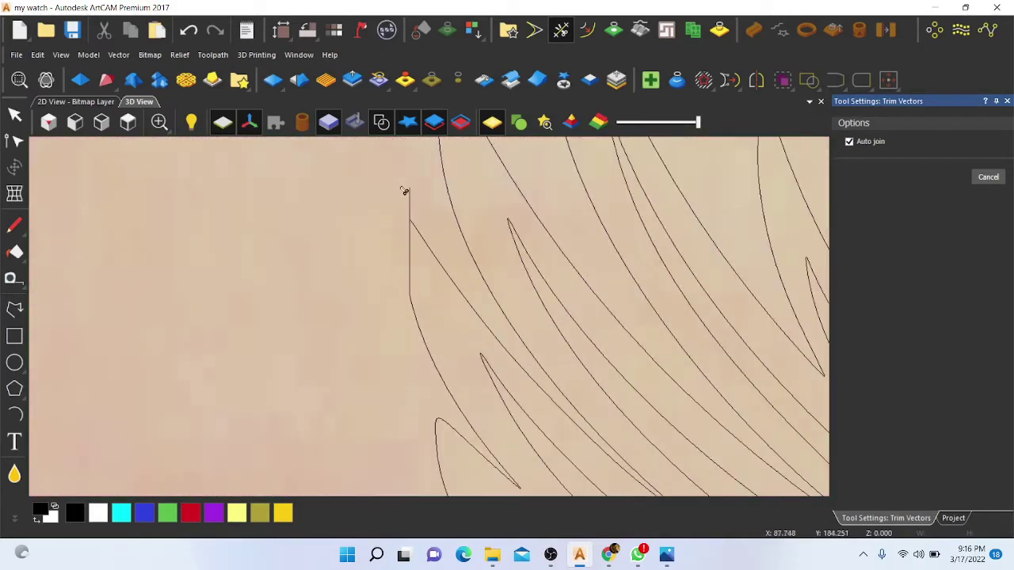
key(Escape)
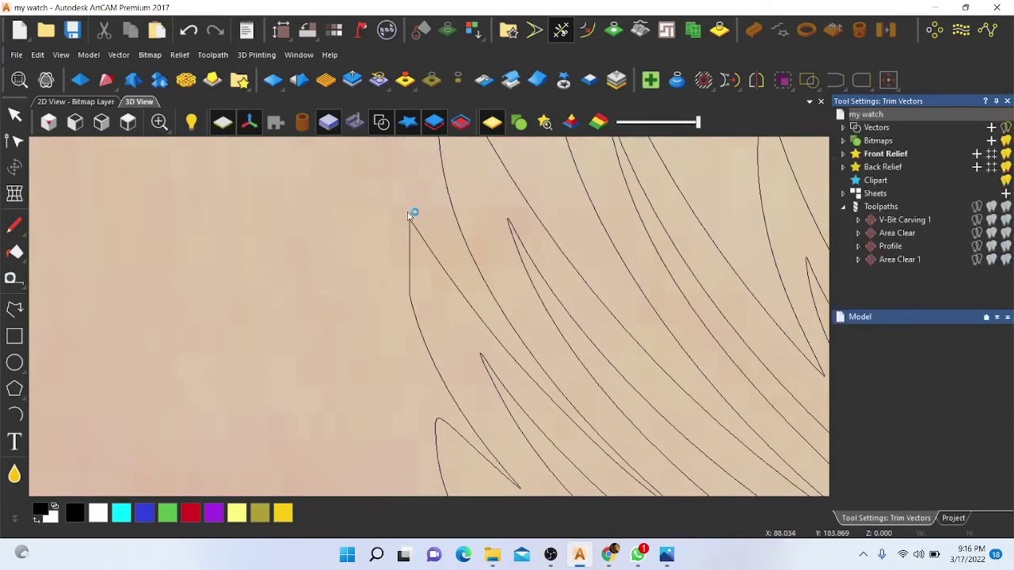
- Enlarge the whole eagle to about 146 by 164 mm inside the lower frame, centred near X 131.2, Y 154.3 mm, and deselect it
scroll(400, 225, down, 3)
key(F3)
scroll(533, 386, up, 3)
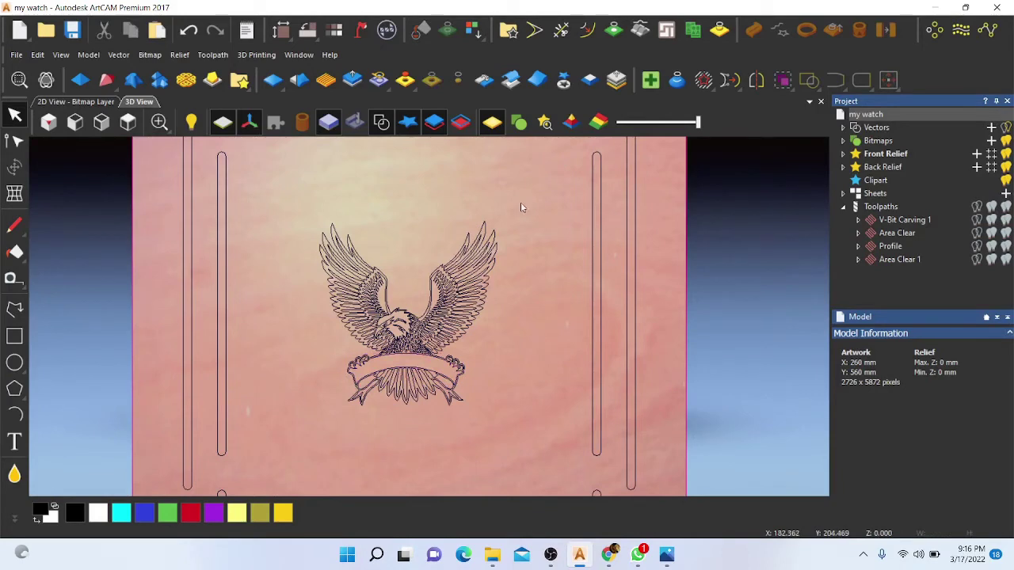
drag(520, 202, 262, 489)
scroll(292, 396, down, 3)
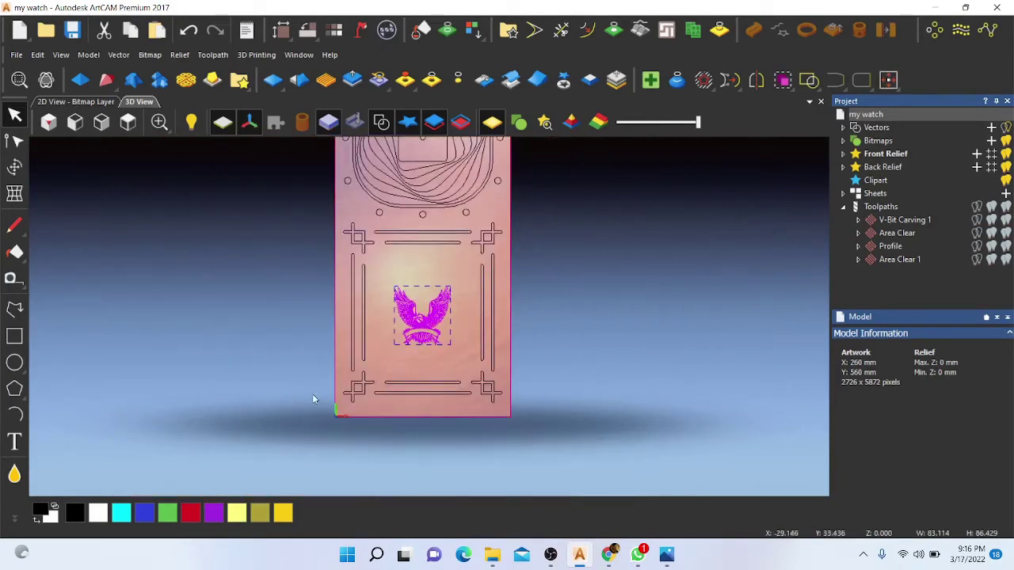
click(15, 167)
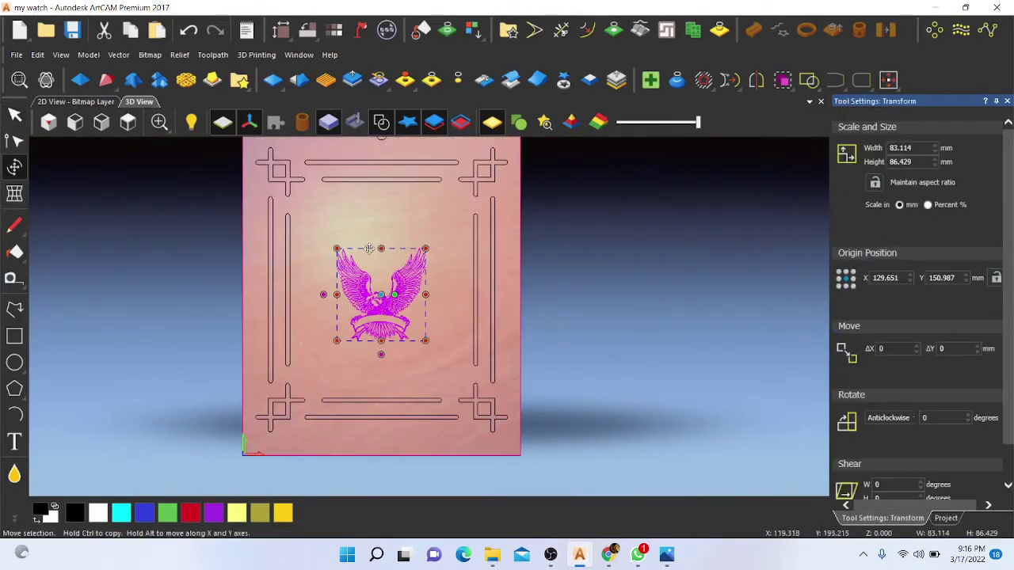
drag(337, 248, 305, 204)
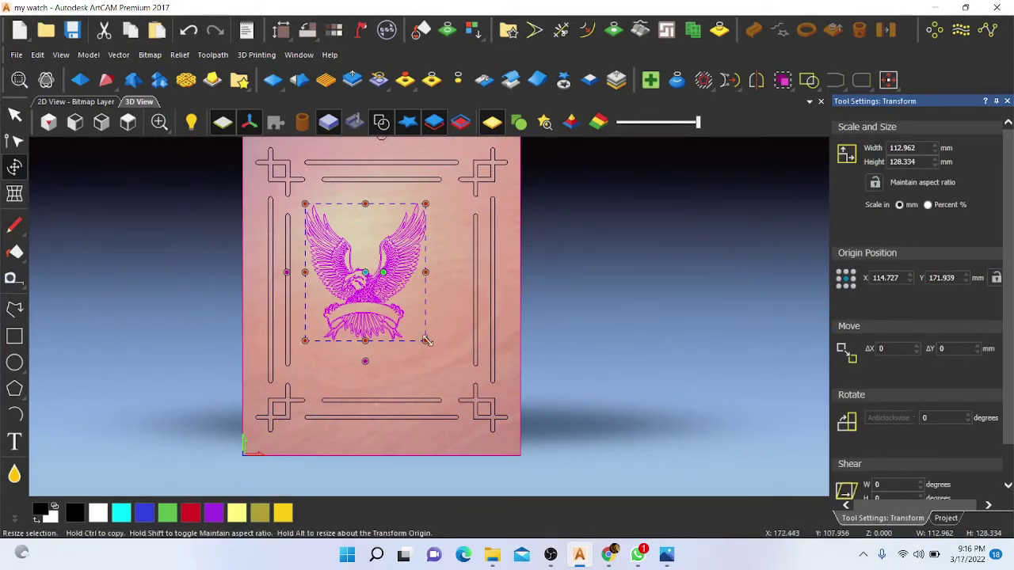
drag(426, 341, 462, 378)
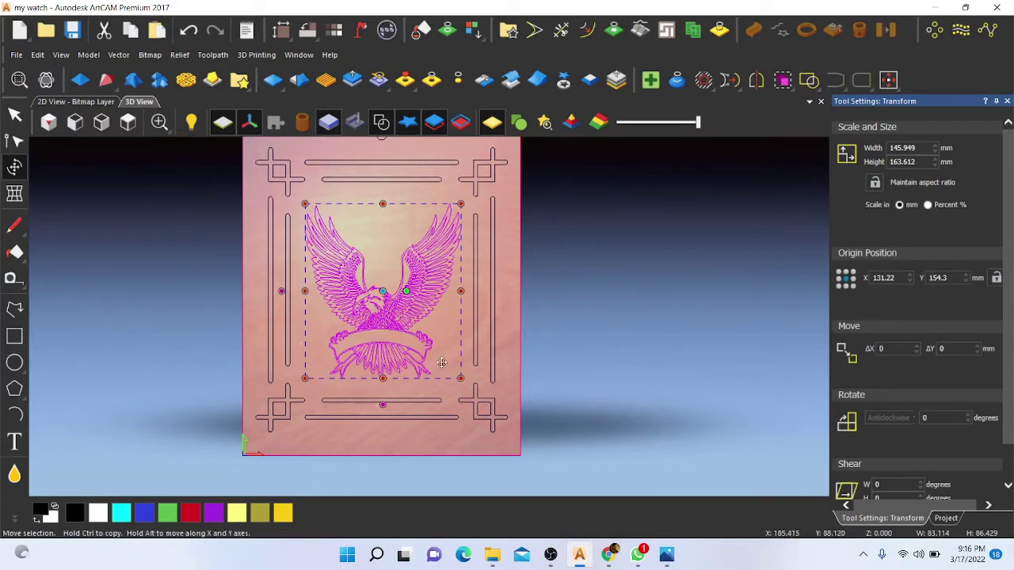
click(420, 439)
scroll(414, 347, up, 5)
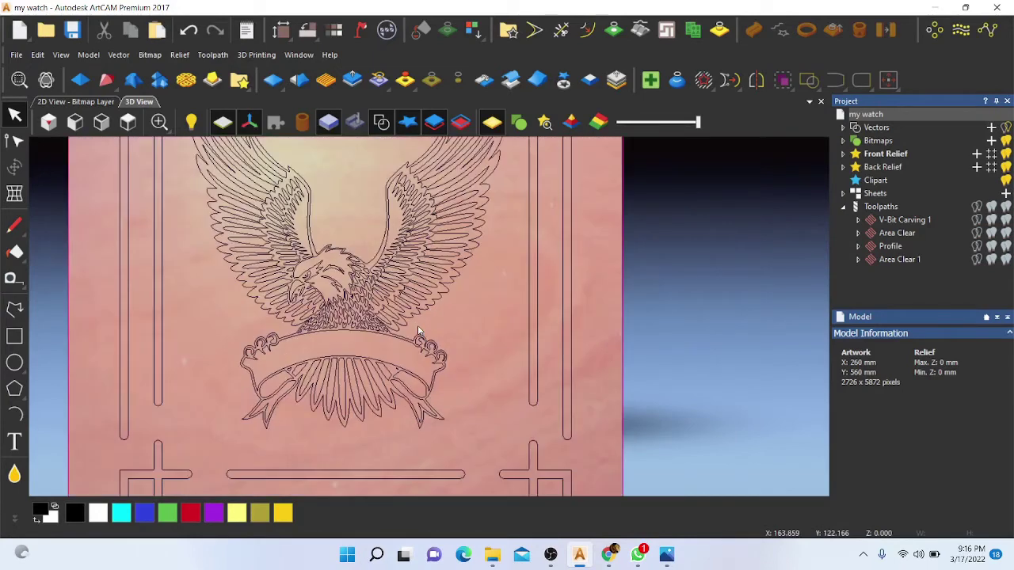
- Display the V-Bit Carving 1 toolpath over the whole panel in the 3D view to check what it covers
scroll(413, 347, down, 8)
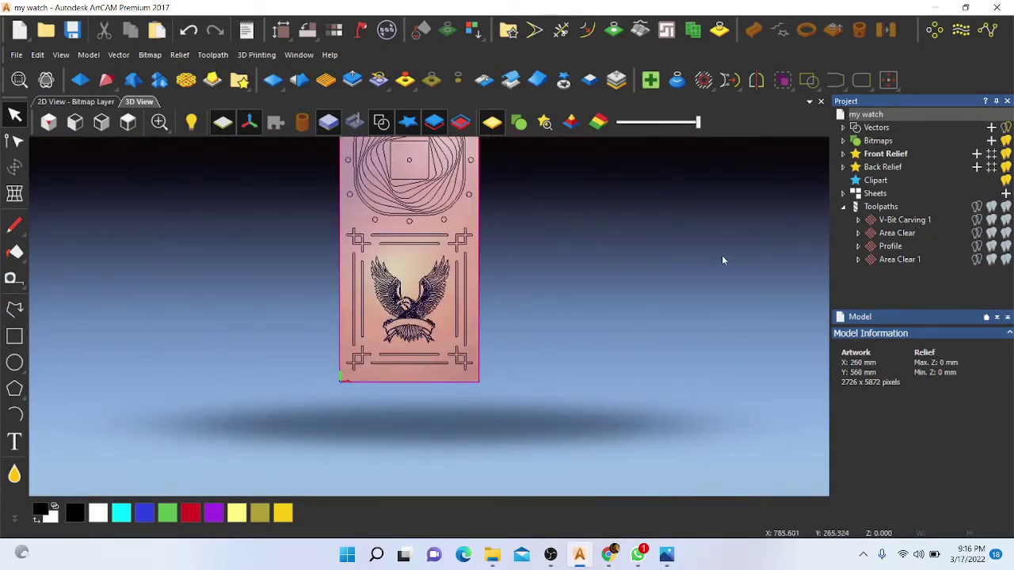
scroll(428, 214, down, 2)
scroll(428, 214, up, 3)
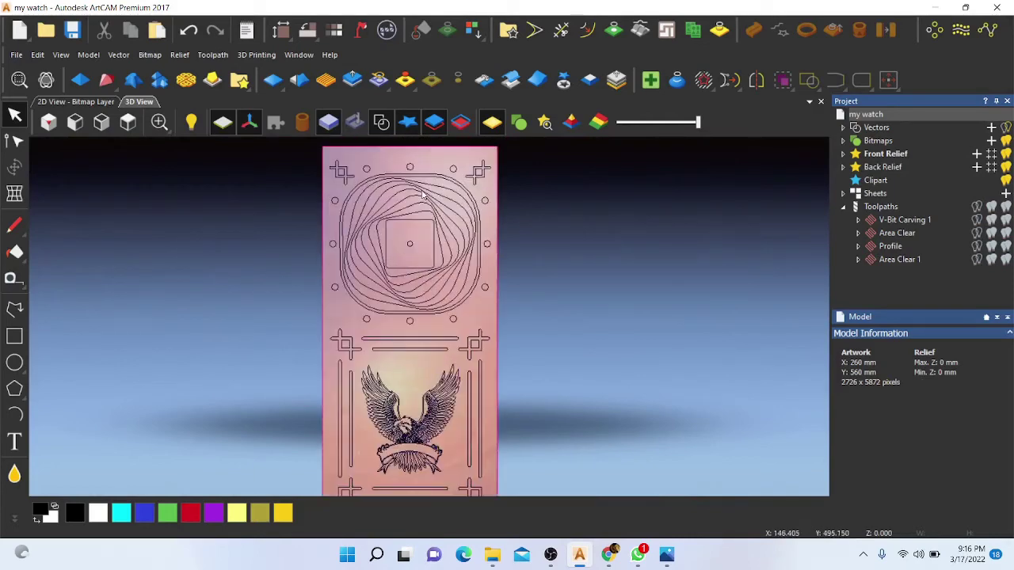
click(1006, 220)
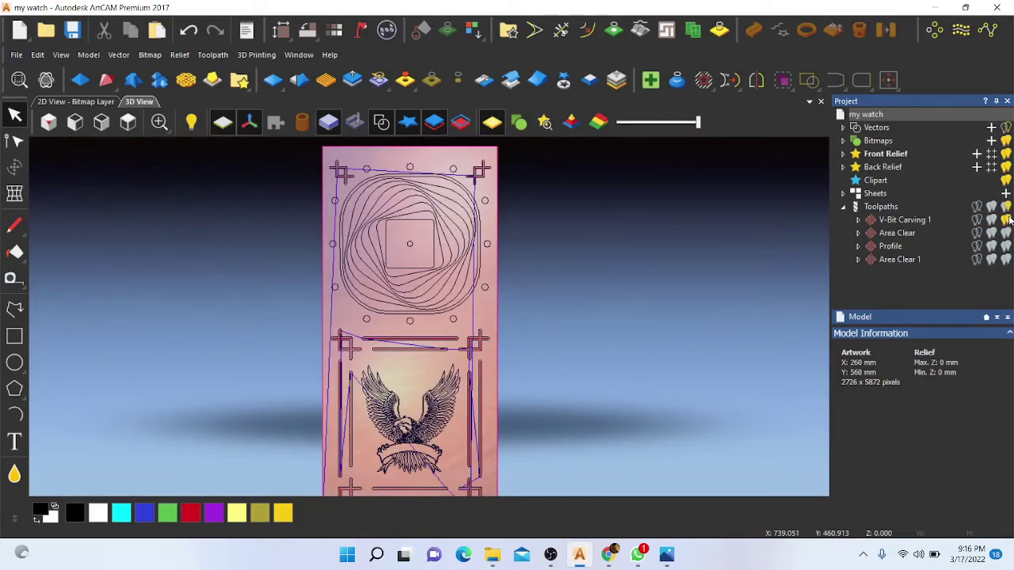
click(1006, 220)
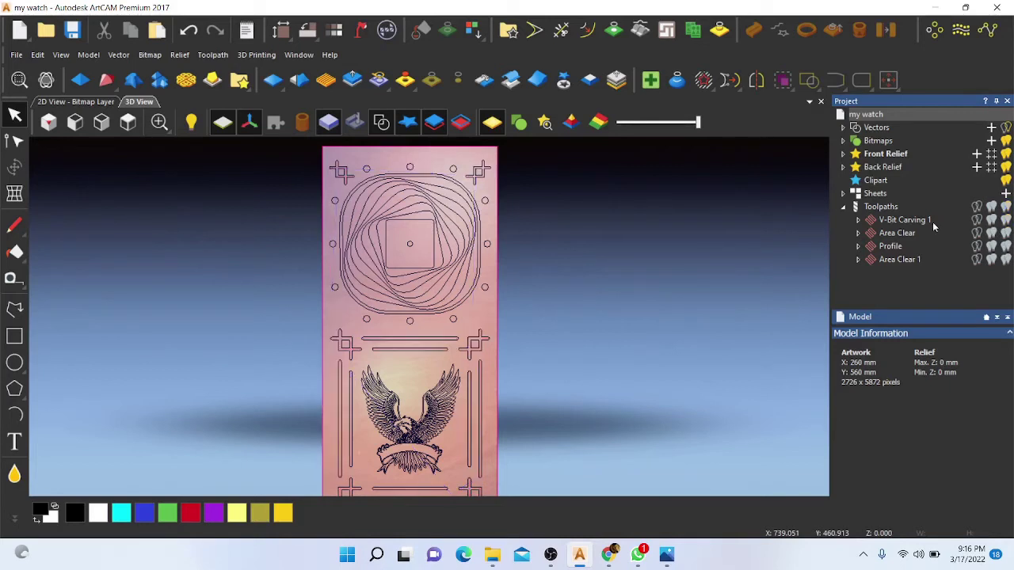
click(995, 231)
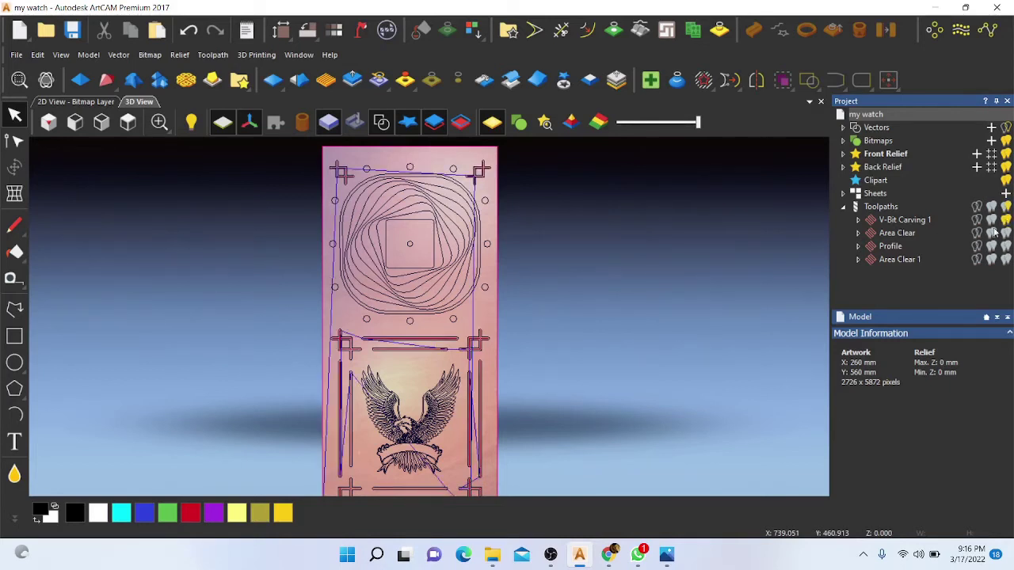
- Simulate the V-Bit Carving 1 toolpath on a block covering the whole model and run it to the end
click(898, 221)
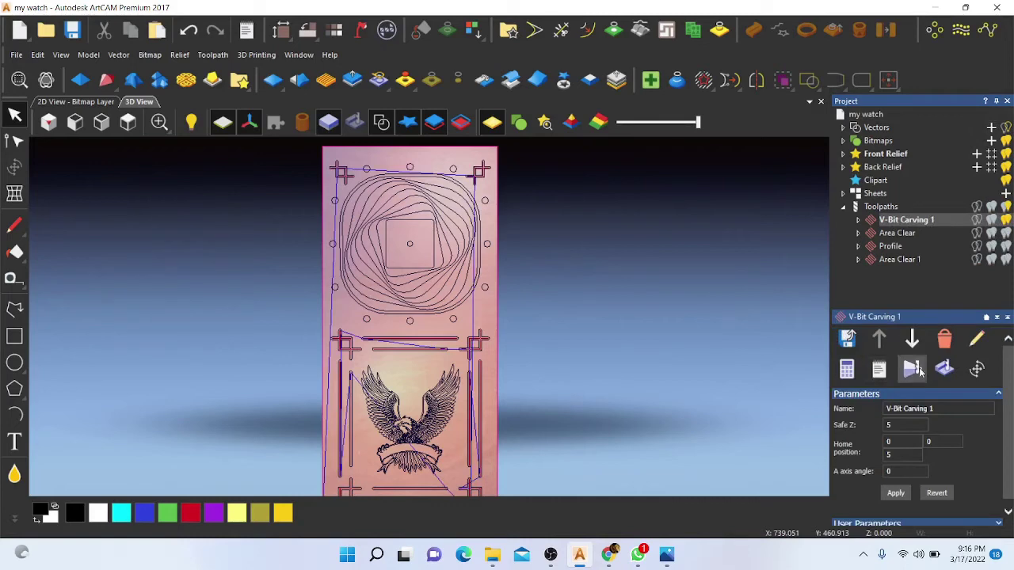
click(912, 368)
click(459, 384)
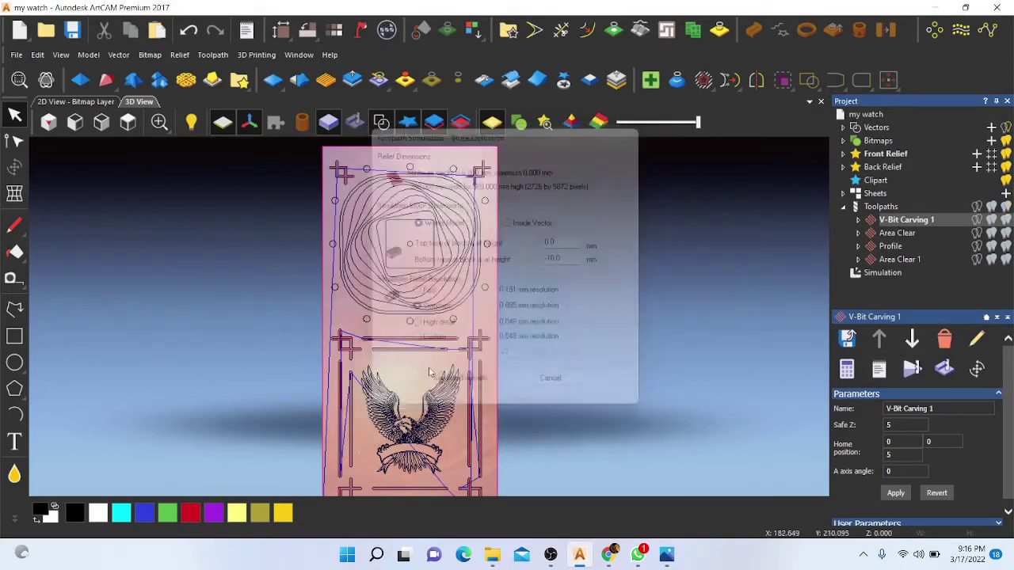
click(167, 167)
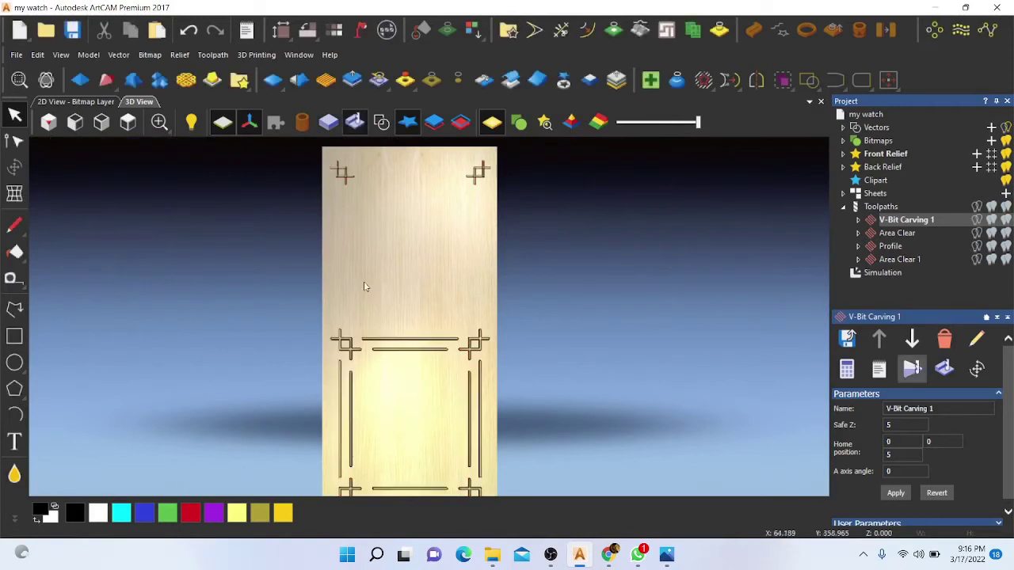
- Simulate the Area Clear toolpath on the same block to carve the spiral clock face and its surrounding circles
click(906, 234)
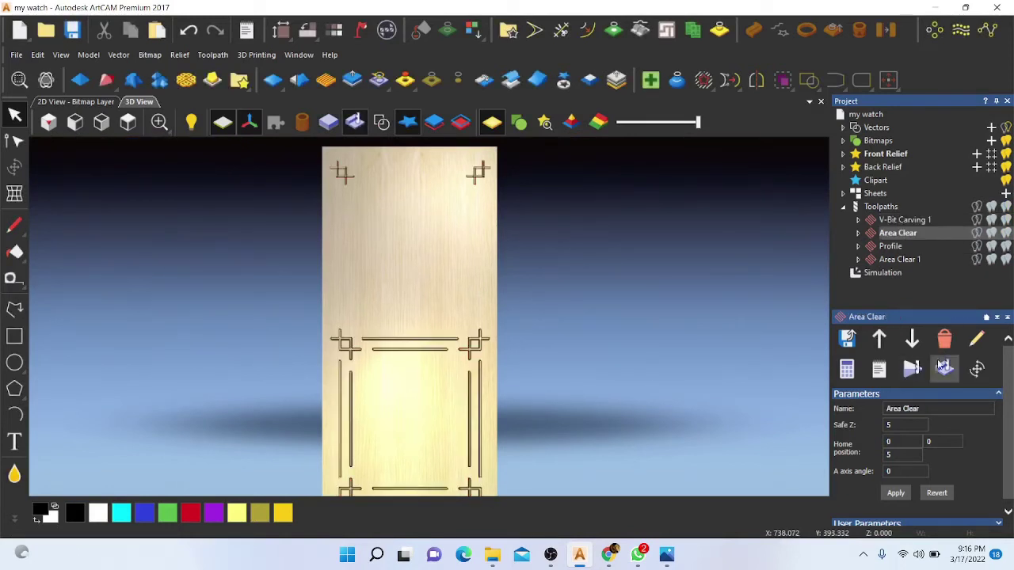
click(911, 369)
click(161, 168)
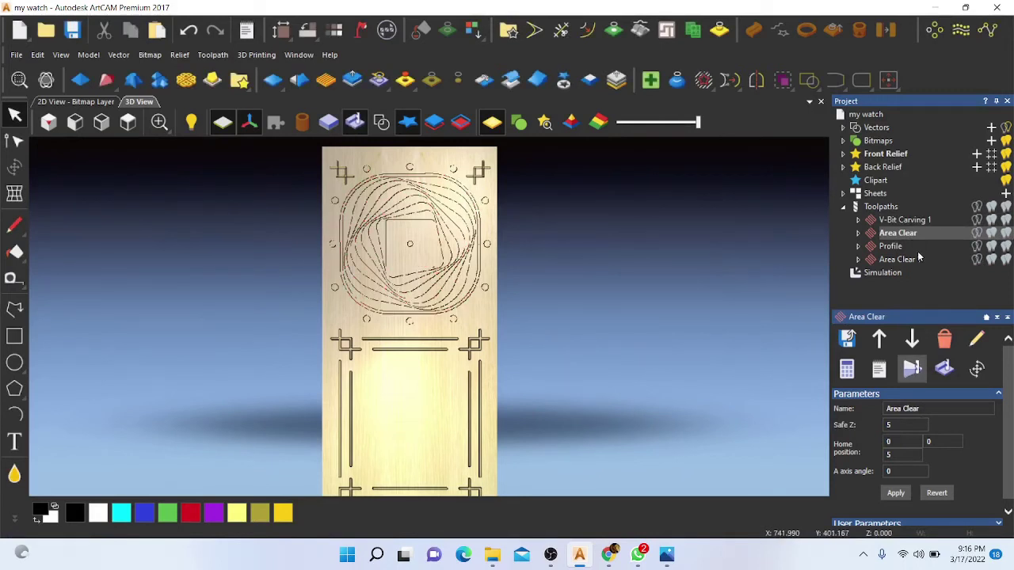
- Check the Profile toolpath's path and simulate it to the end to cut the clock face's centre hole
click(976, 247)
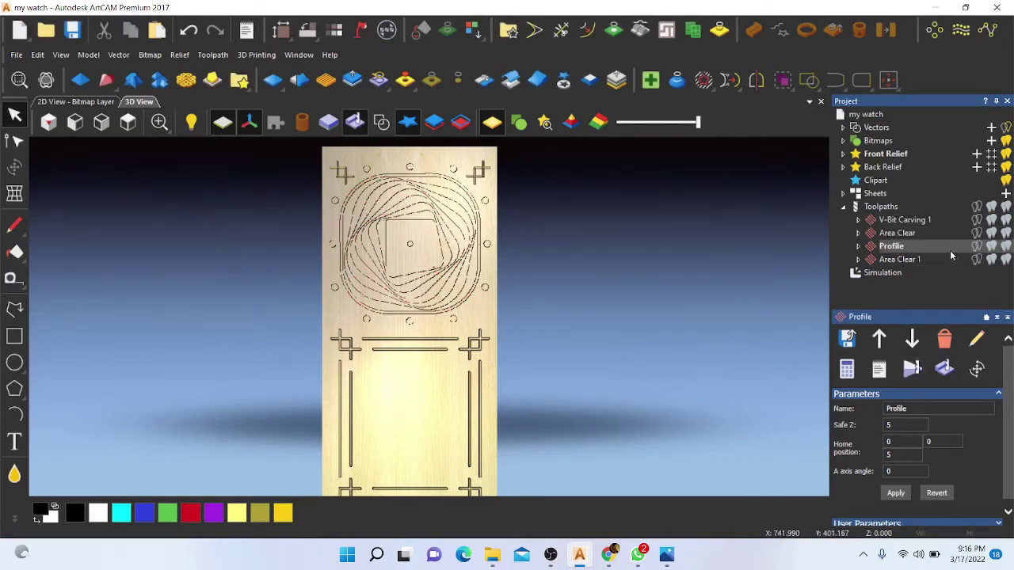
click(1006, 247)
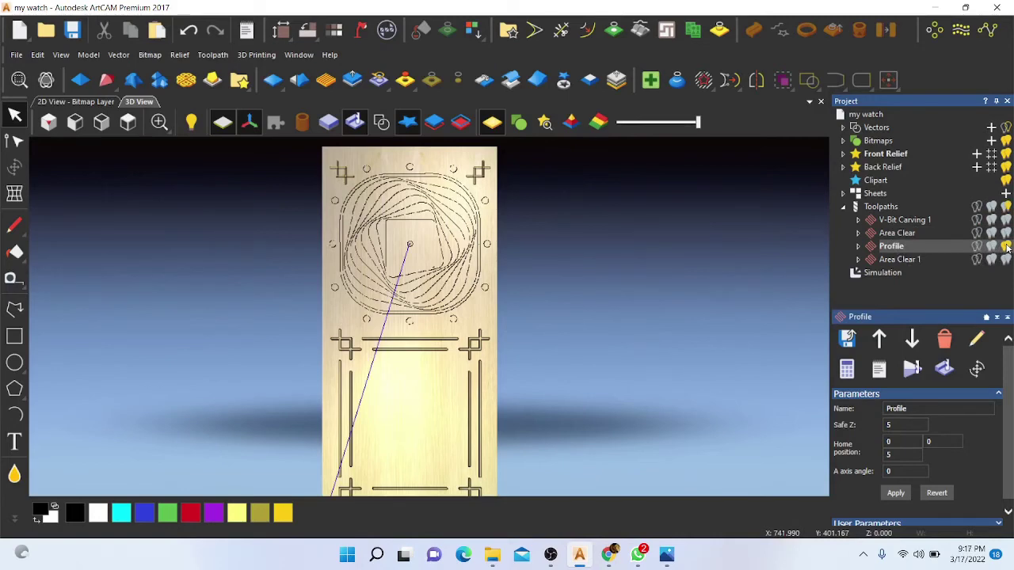
click(1005, 247)
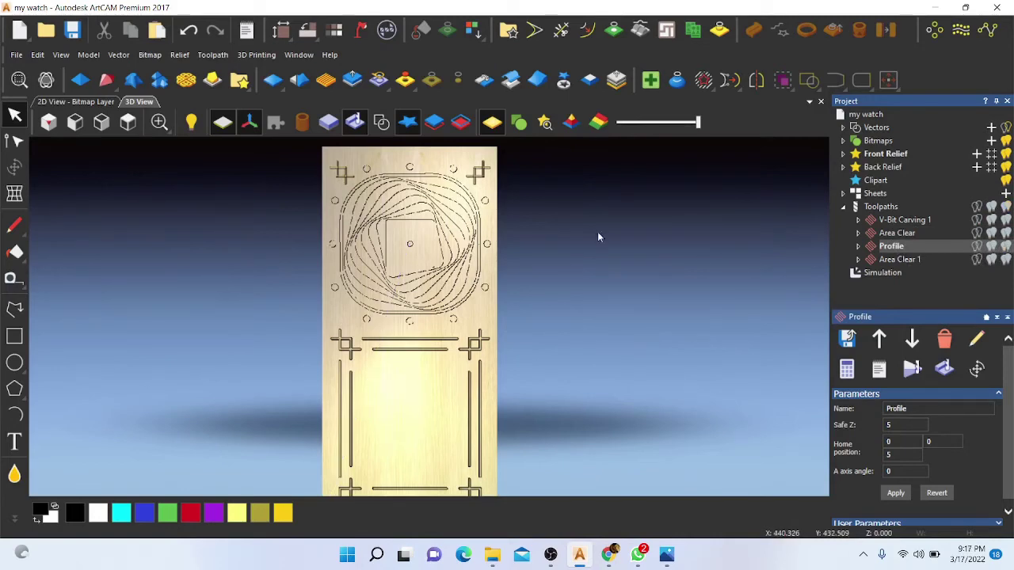
click(913, 369)
scroll(413, 239, up, 6)
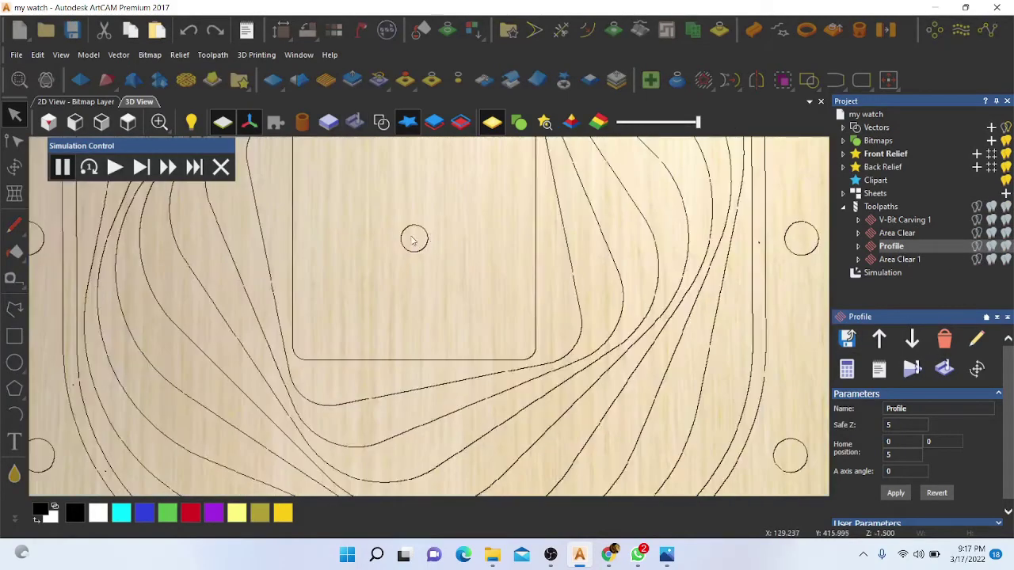
click(194, 167)
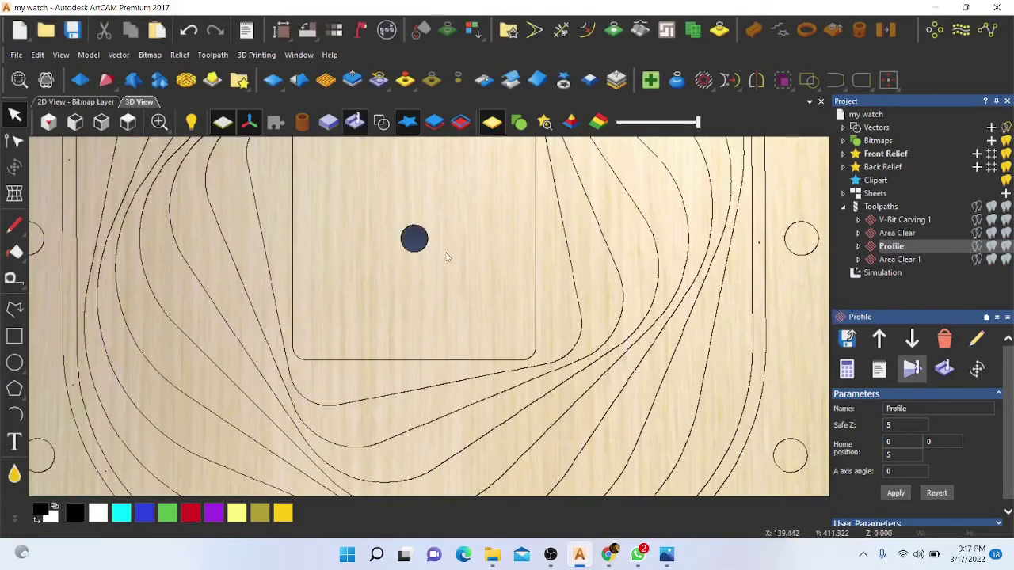
- Show the vectors over the simulated panel and select the whole eagle in the lower frame
scroll(446, 257, down, 5)
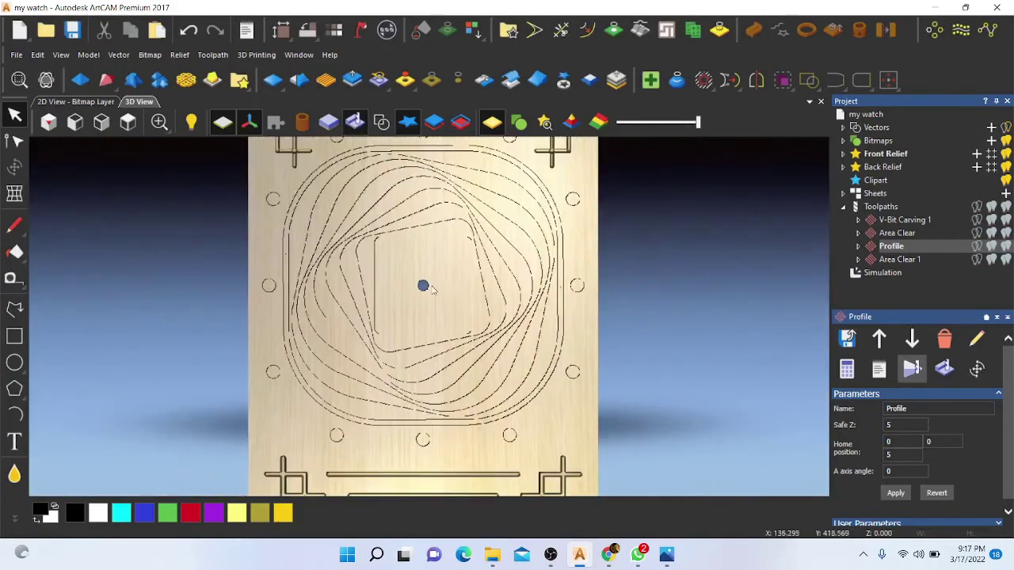
scroll(422, 261, down, 5)
scroll(417, 409, up, 3)
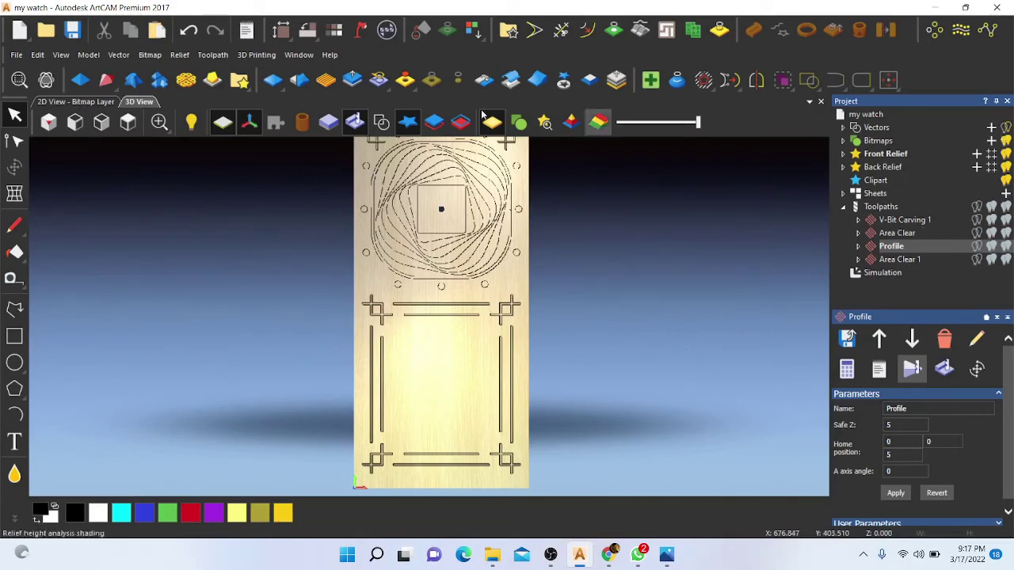
click(380, 121)
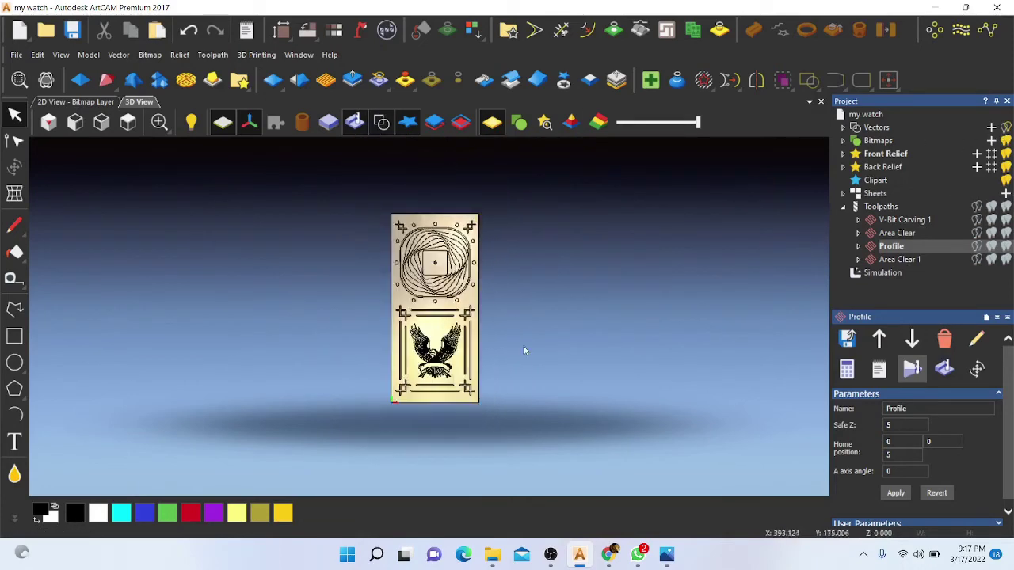
scroll(525, 349, up, 5)
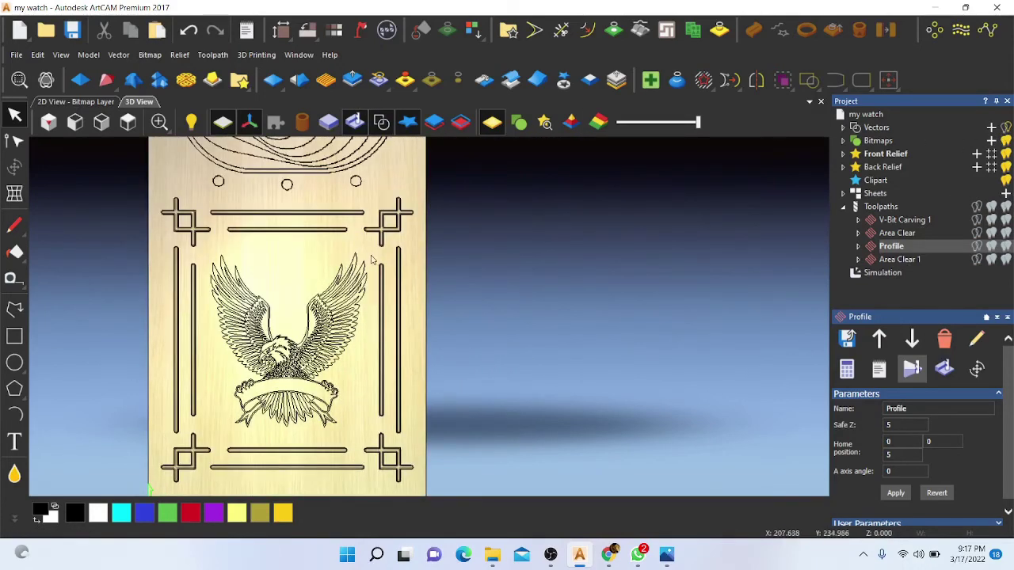
drag(366, 247, 206, 430)
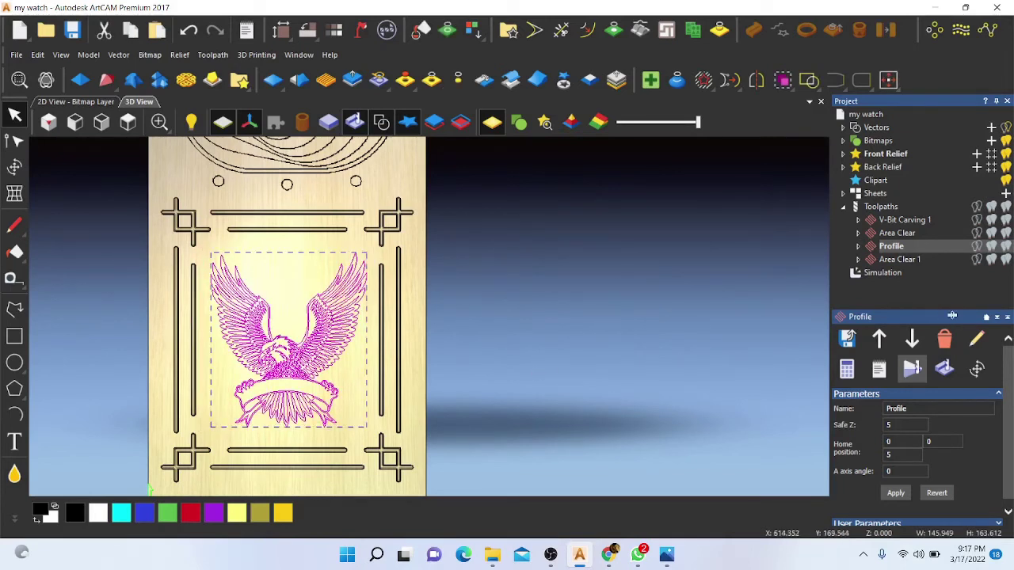
- Start a V-bit carving toolpath for the selected eagle vectors with a maximum depth of 3 mm
click(882, 206)
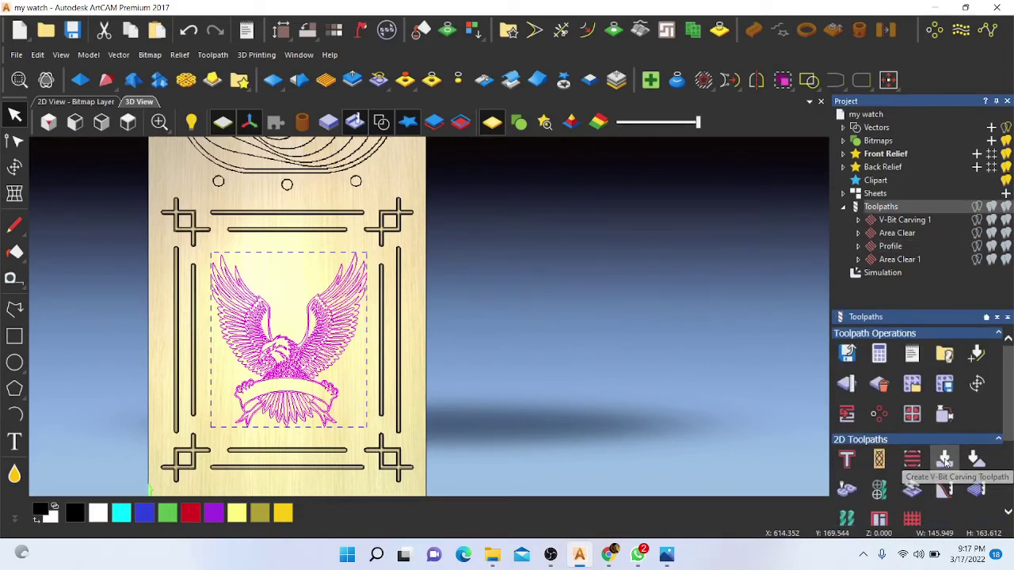
click(945, 460)
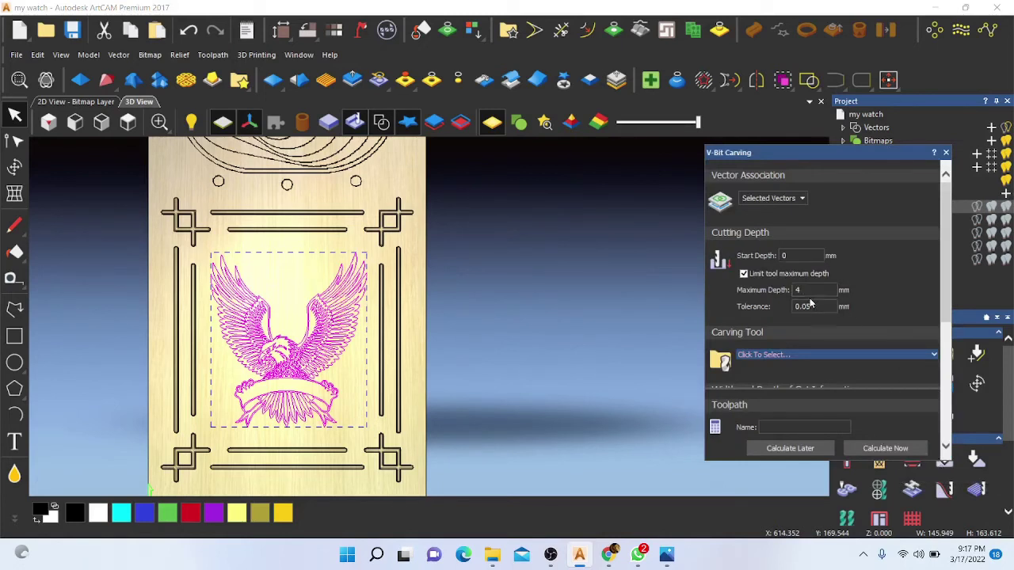
drag(799, 290, 784, 291)
scroll(804, 286, down, 3)
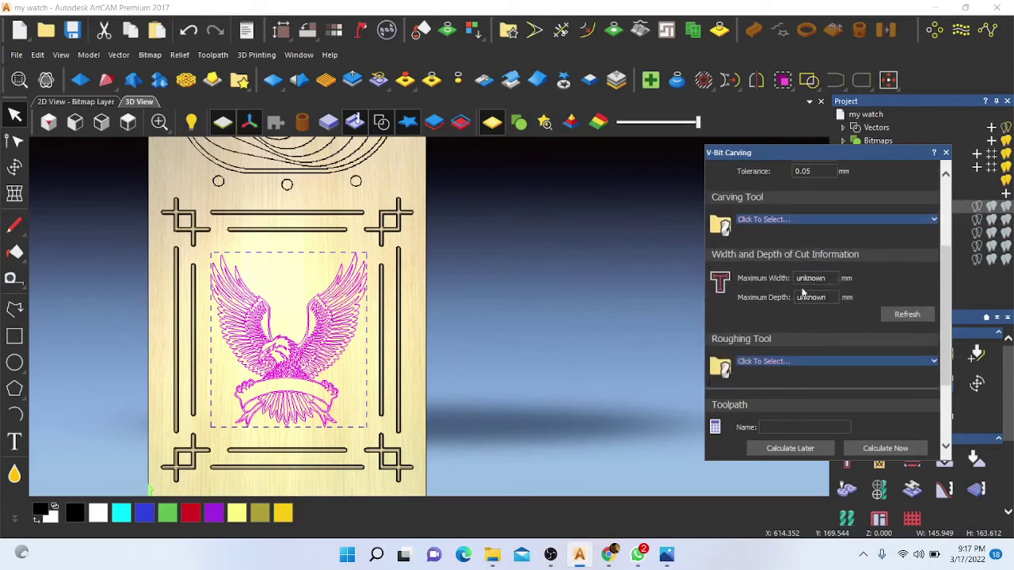
- Choose the 30 d v bit 3mm from the V-Carving tool group as the carving tool
click(931, 221)
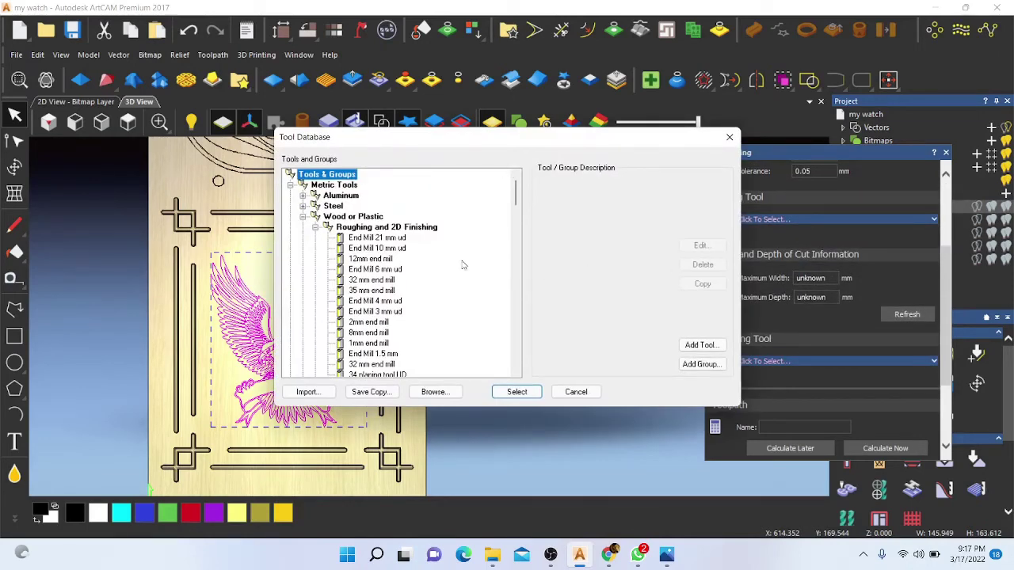
scroll(368, 331, down, 12)
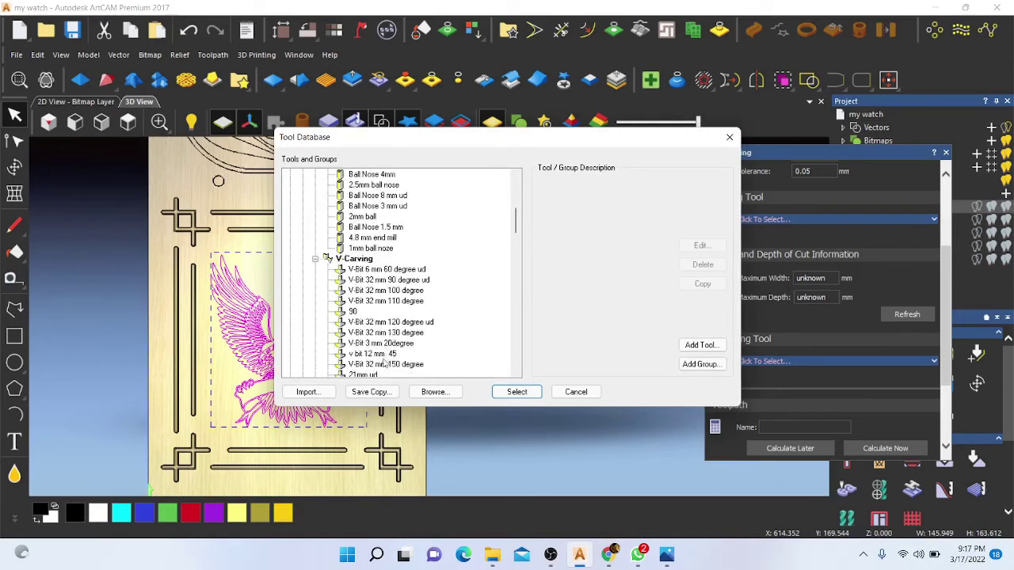
scroll(386, 362, down, 1)
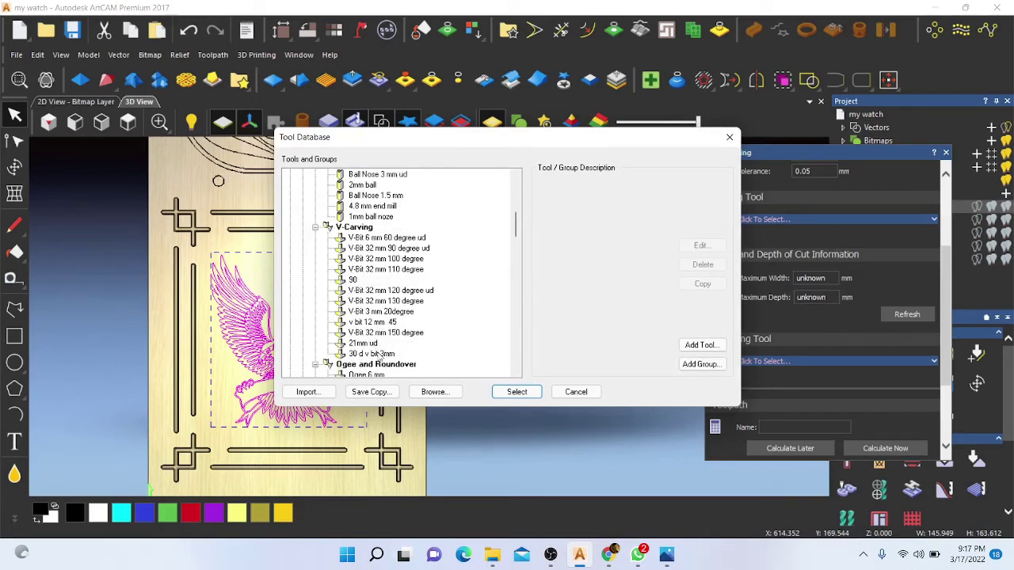
click(372, 354)
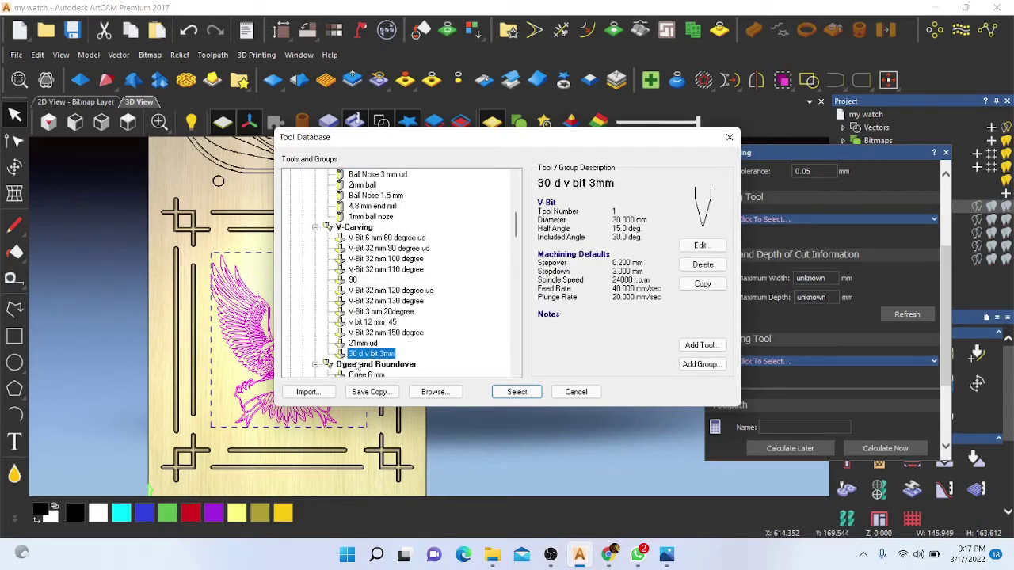
click(519, 393)
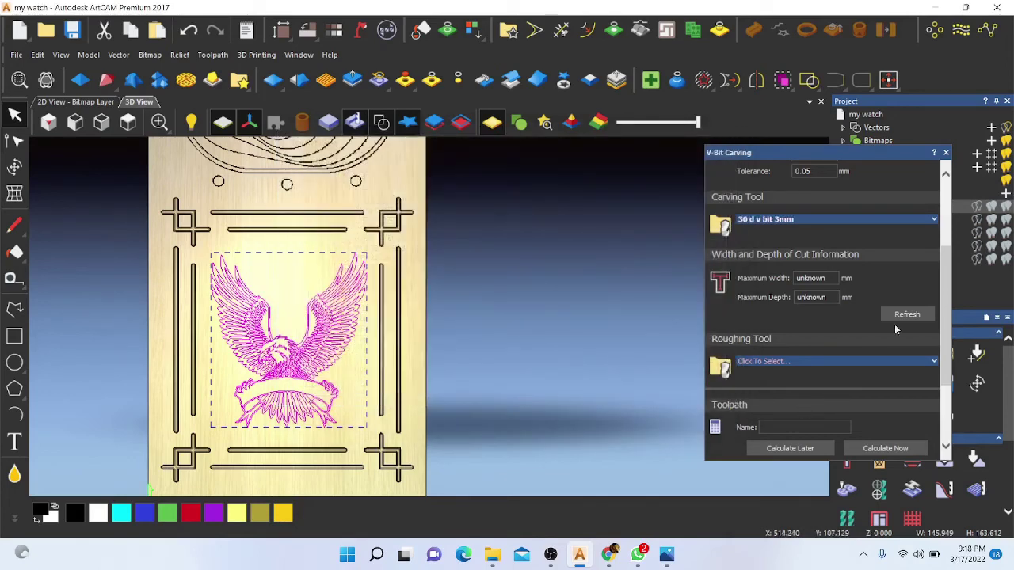
scroll(921, 316, down, 2)
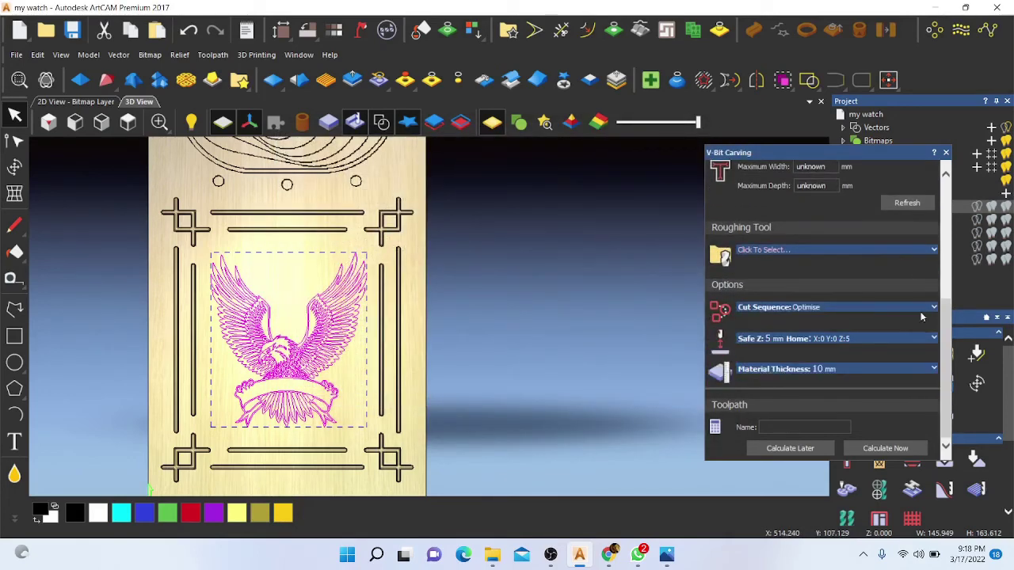
click(933, 252)
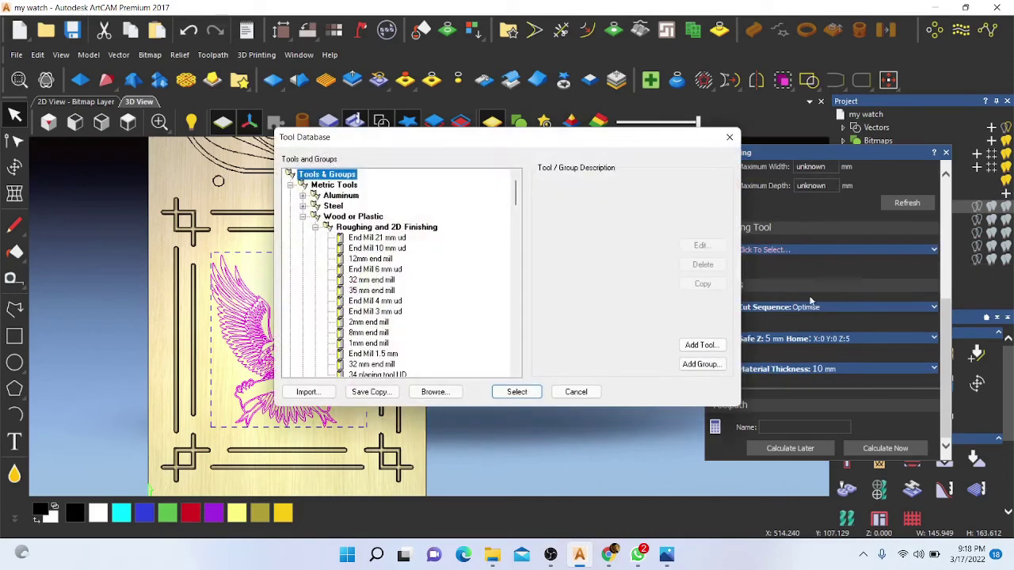
click(730, 137)
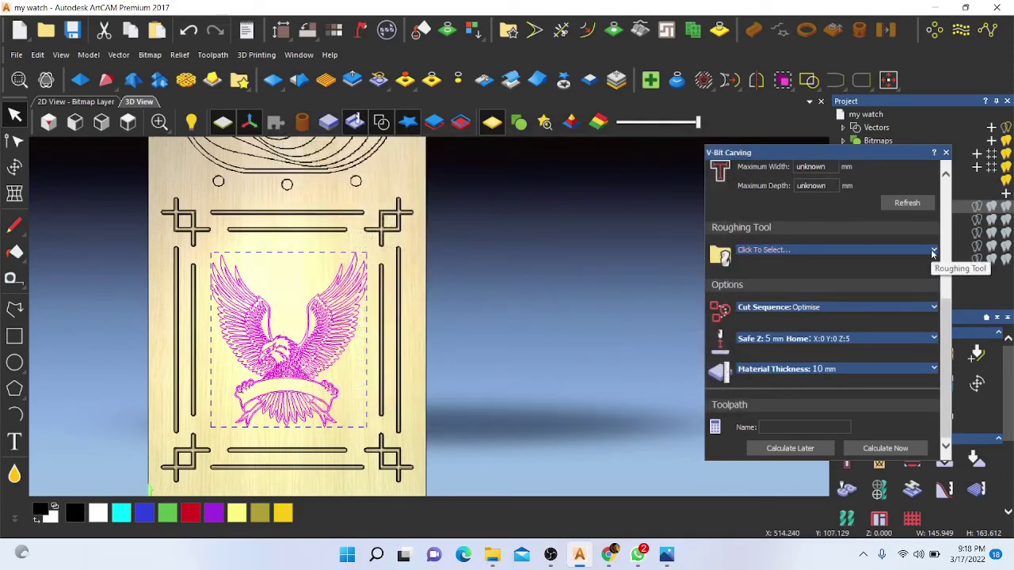
- Examine the carving tool's stepover, stepdown, feed rate, plunge rate and spindle speed settings
scroll(930, 249, up, 2)
scroll(918, 250, up, 1)
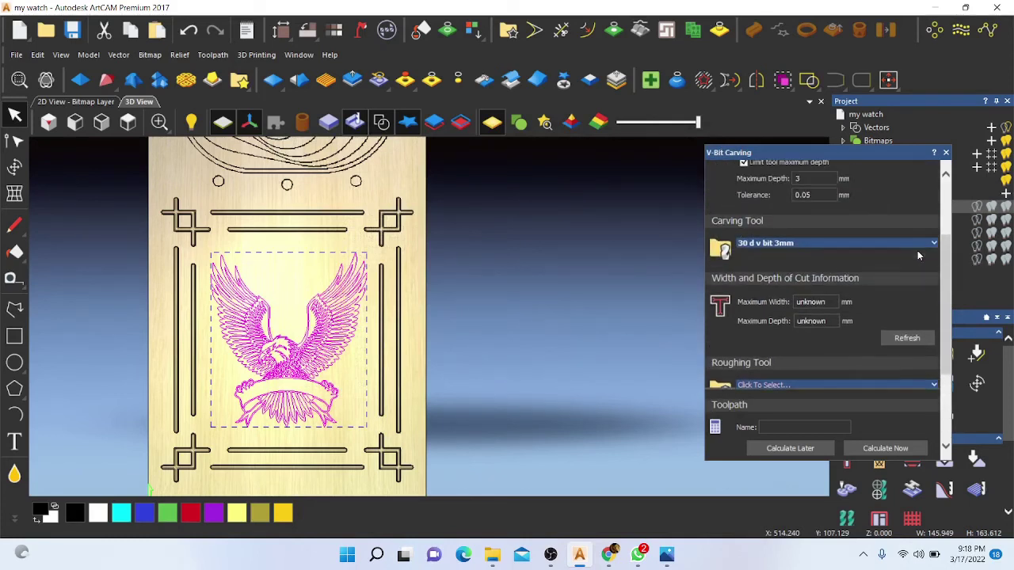
click(933, 244)
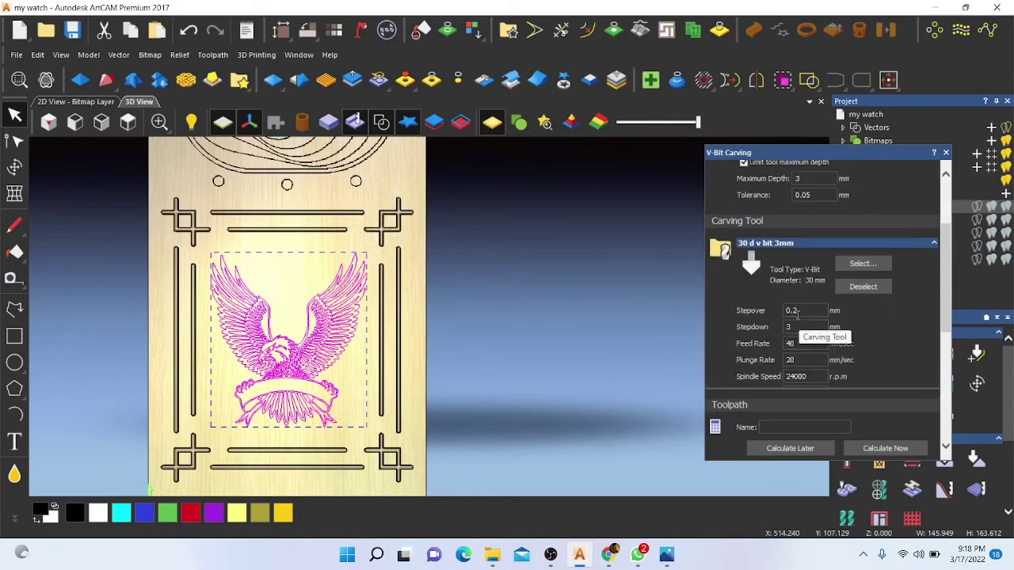
scroll(799, 305, down, 3)
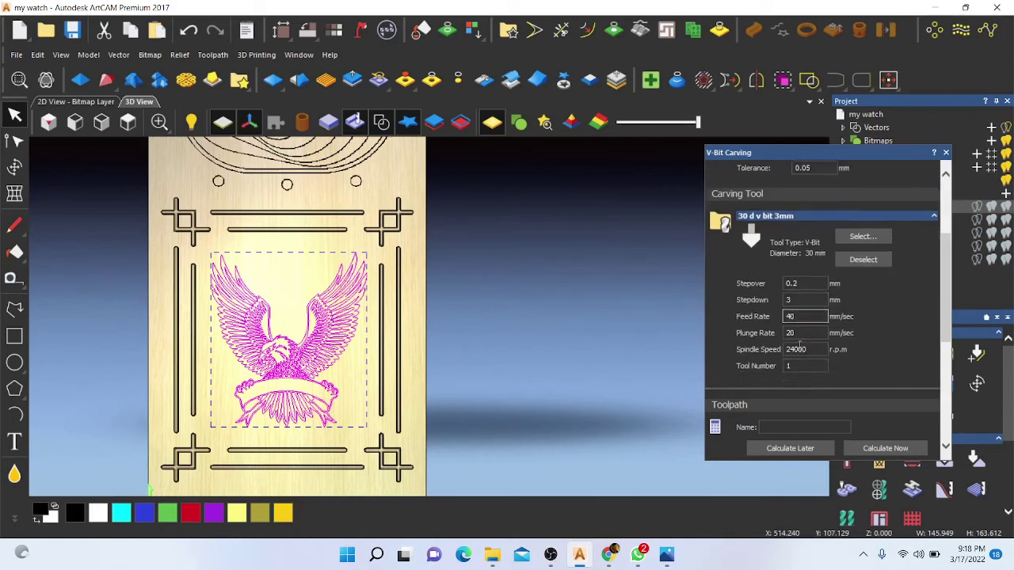
scroll(800, 301, up, 3)
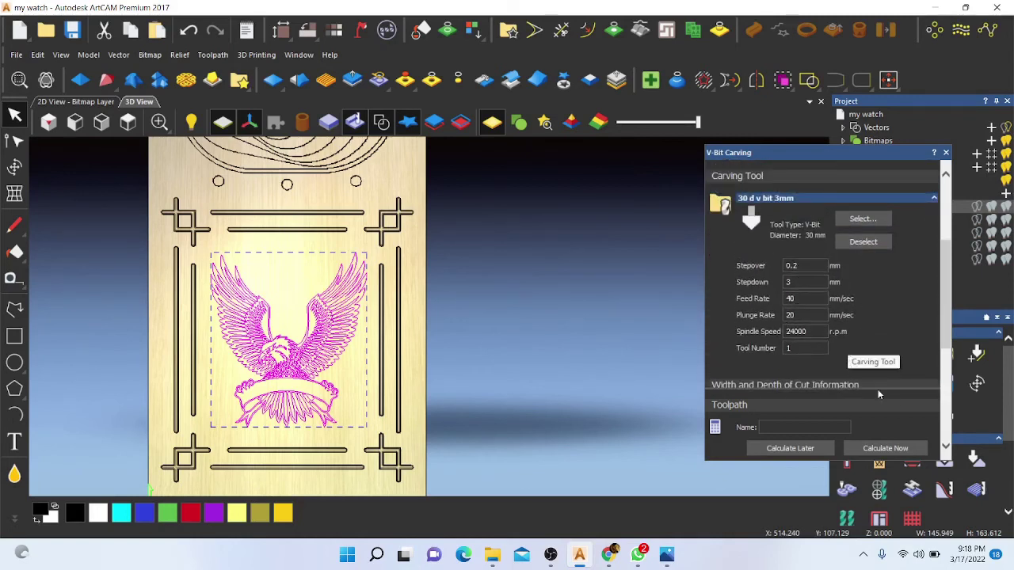
- Calculate the eagle's V-bit carving toolpath and run its simulation at fast speed on the panel
click(886, 449)
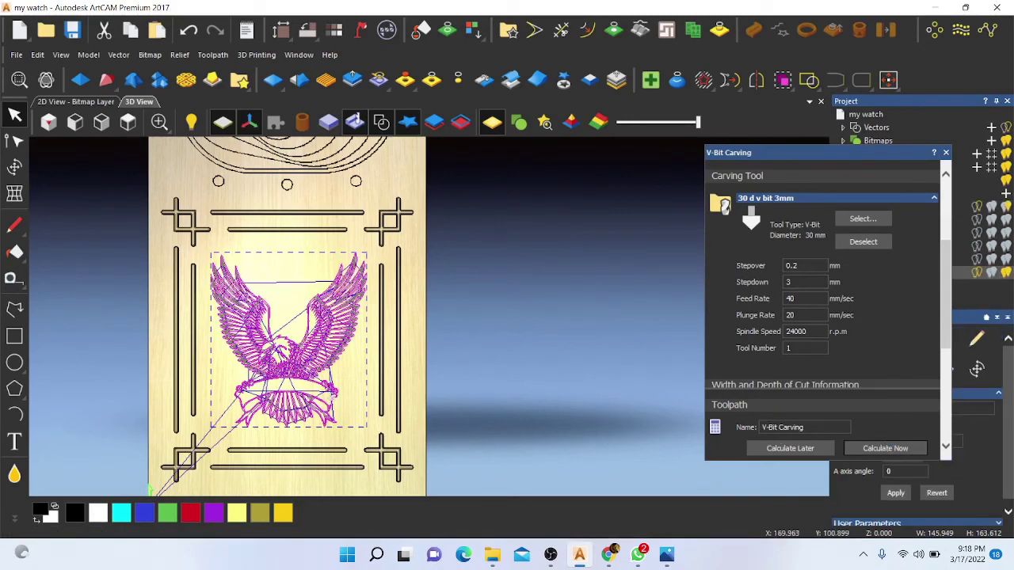
click(945, 153)
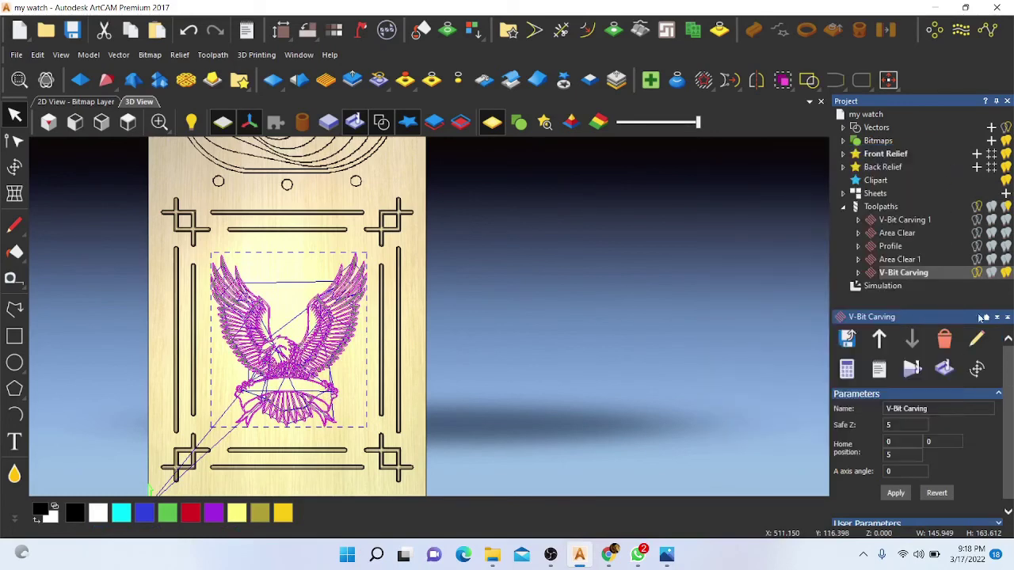
click(912, 369)
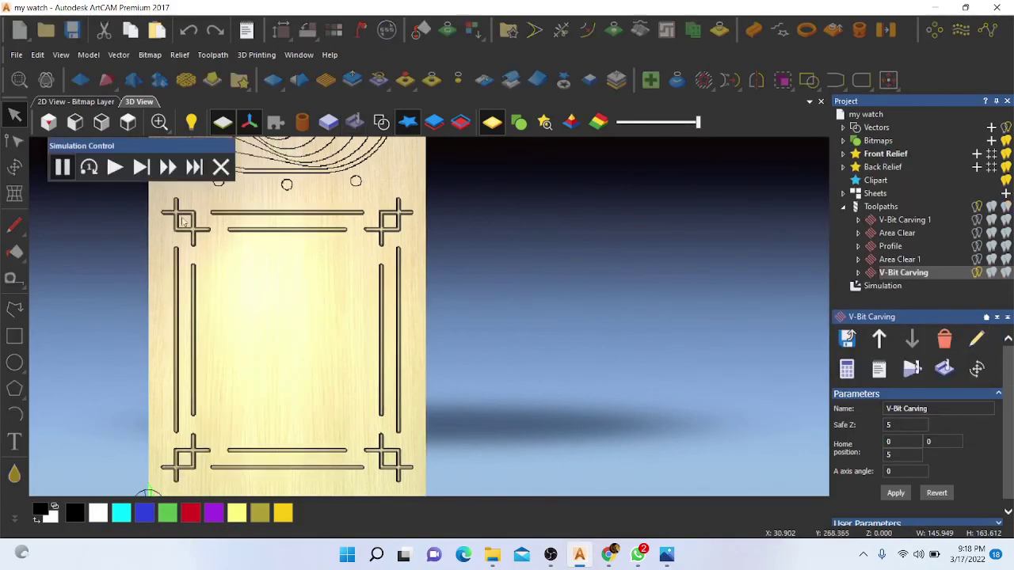
click(167, 166)
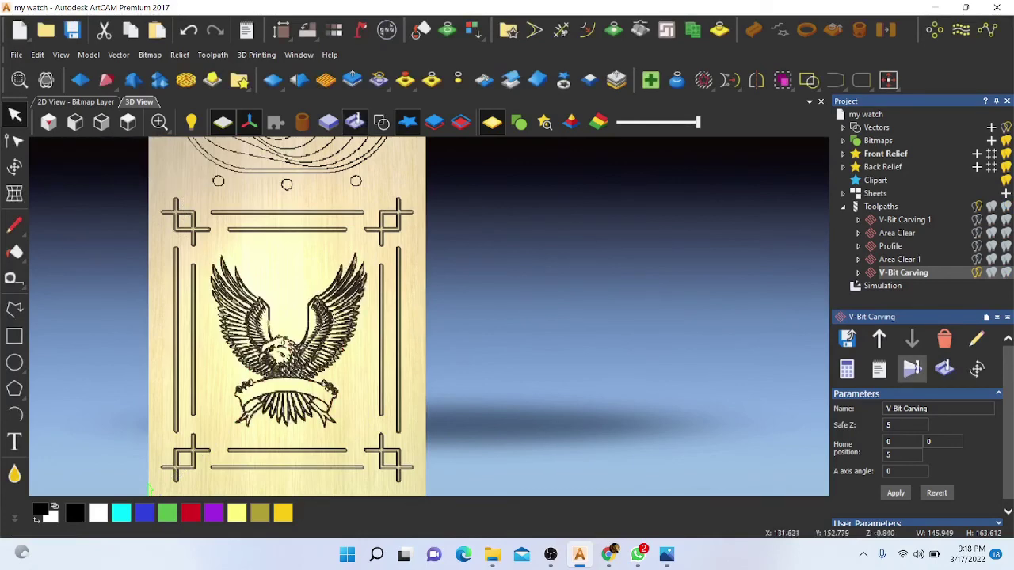
- Examine the simulated eagle carving up close and within the whole panel, checking the feathers, head and banner
scroll(250, 354, up, 3)
scroll(196, 420, up, 2)
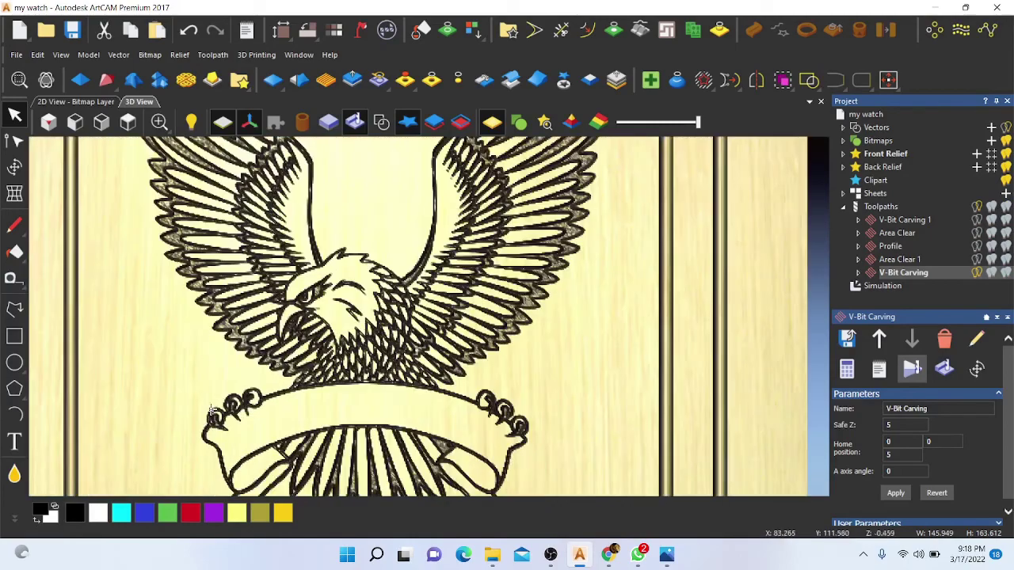
scroll(396, 379, down, 2)
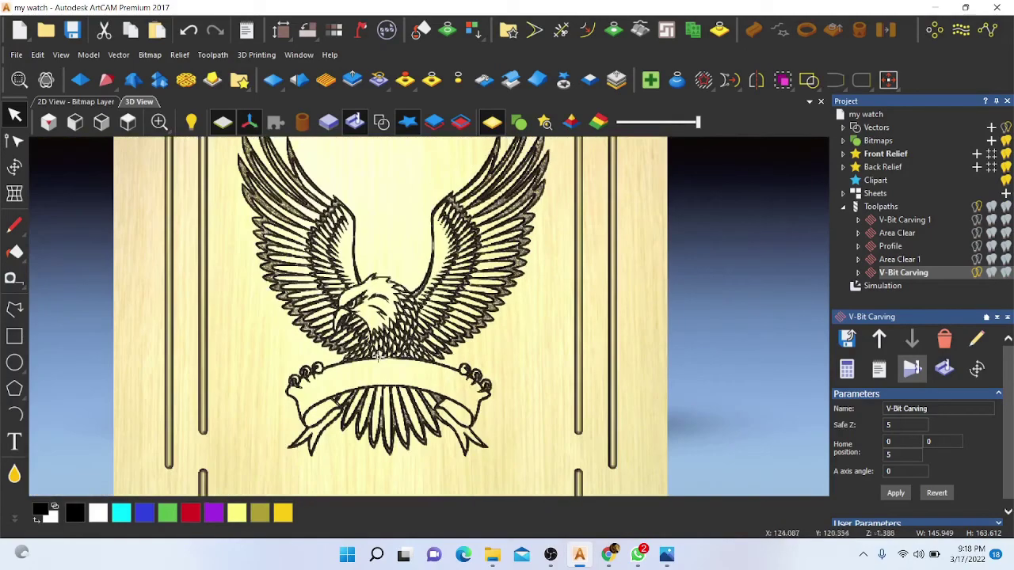
scroll(475, 336, up, 4)
scroll(513, 358, down, 5)
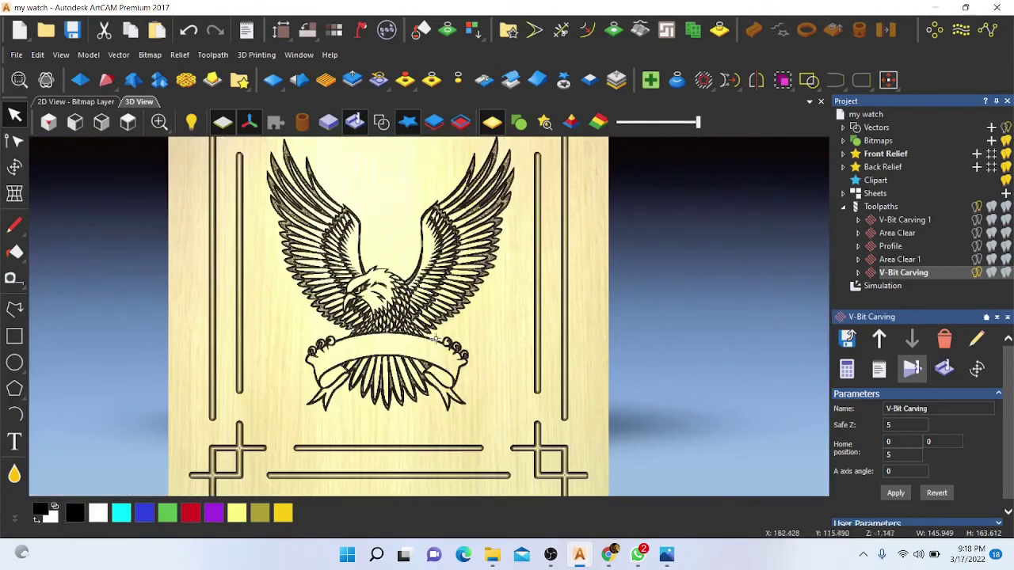
scroll(391, 303, up, 4)
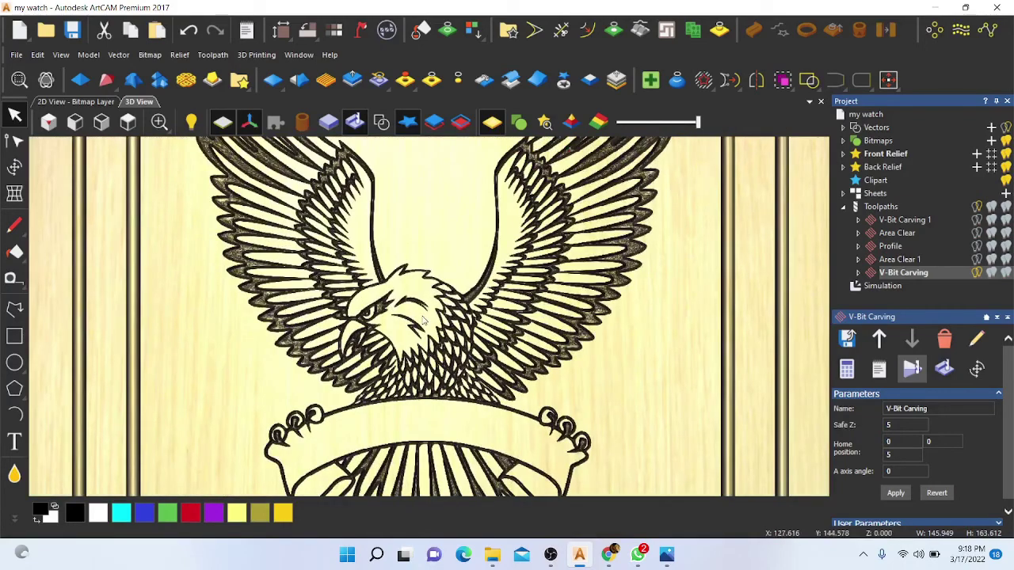
scroll(428, 317, down, 5)
scroll(435, 319, down, 4)
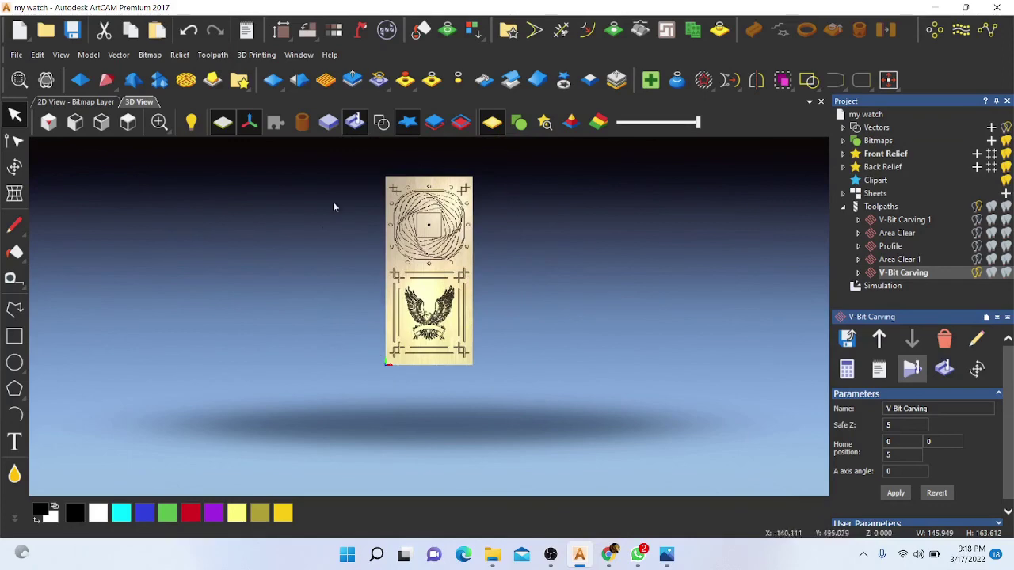
scroll(438, 313, up, 8)
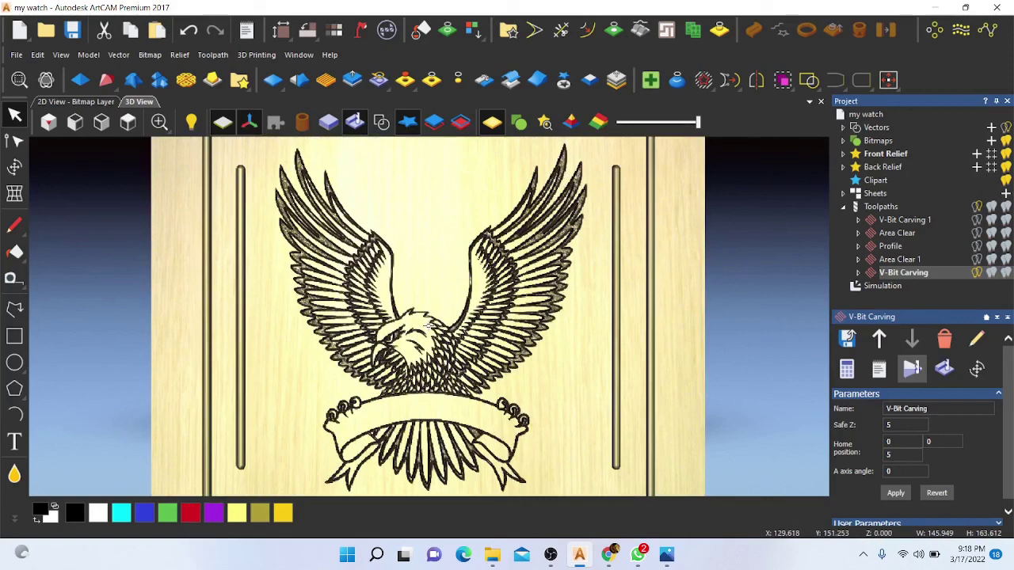
scroll(427, 325, down, 4)
scroll(437, 335, down, 2)
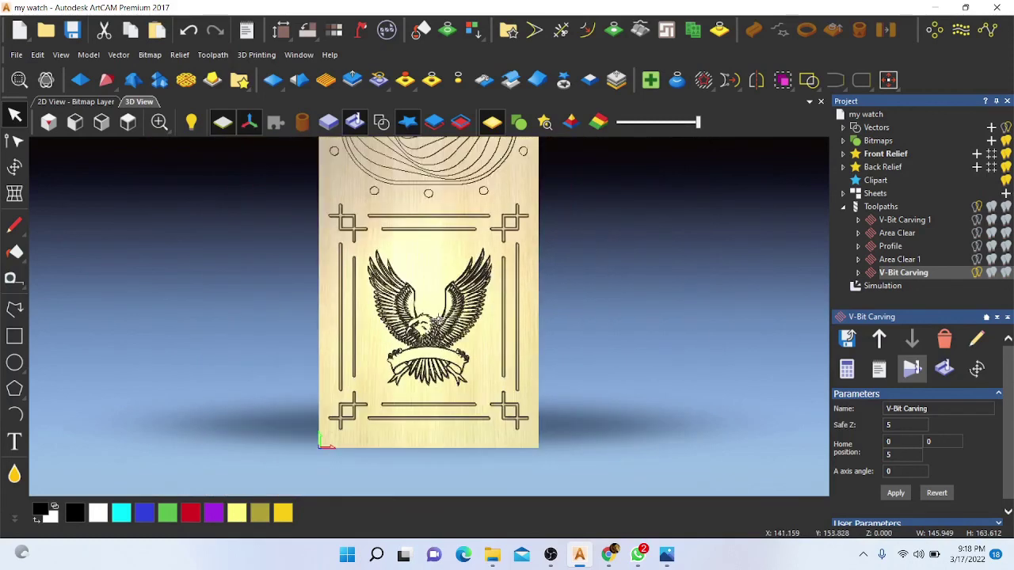
scroll(436, 320, up, 4)
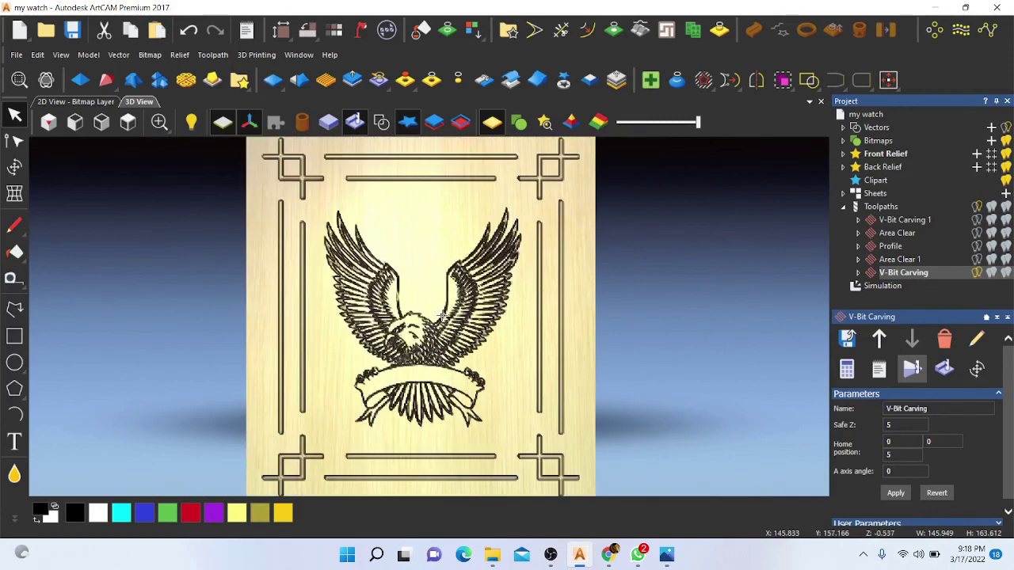